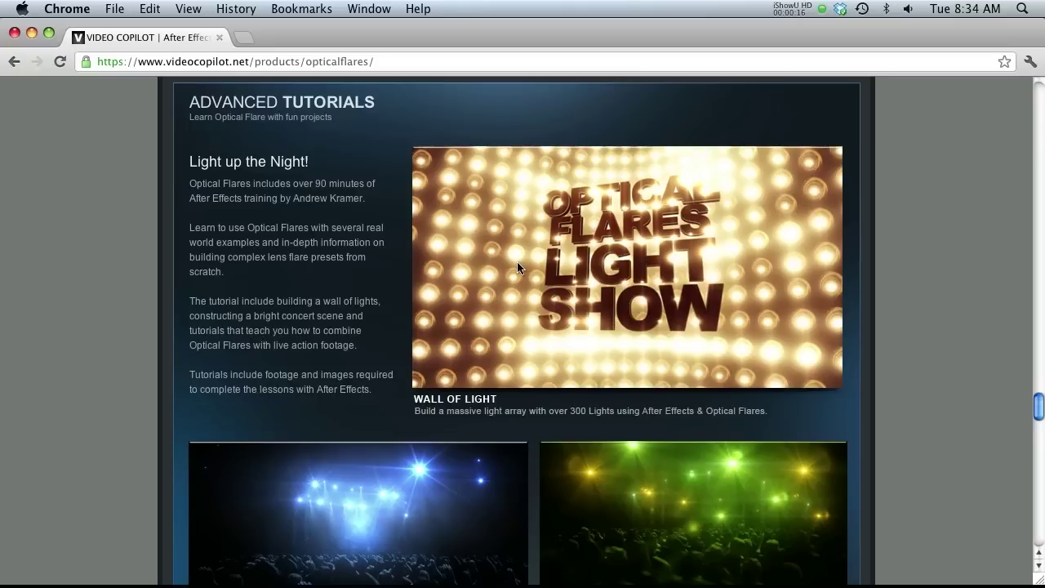
Review the Wall of Light example on the Optical Flares product page and switch to Cinema 4D
scroll(509, 255, down, 1)
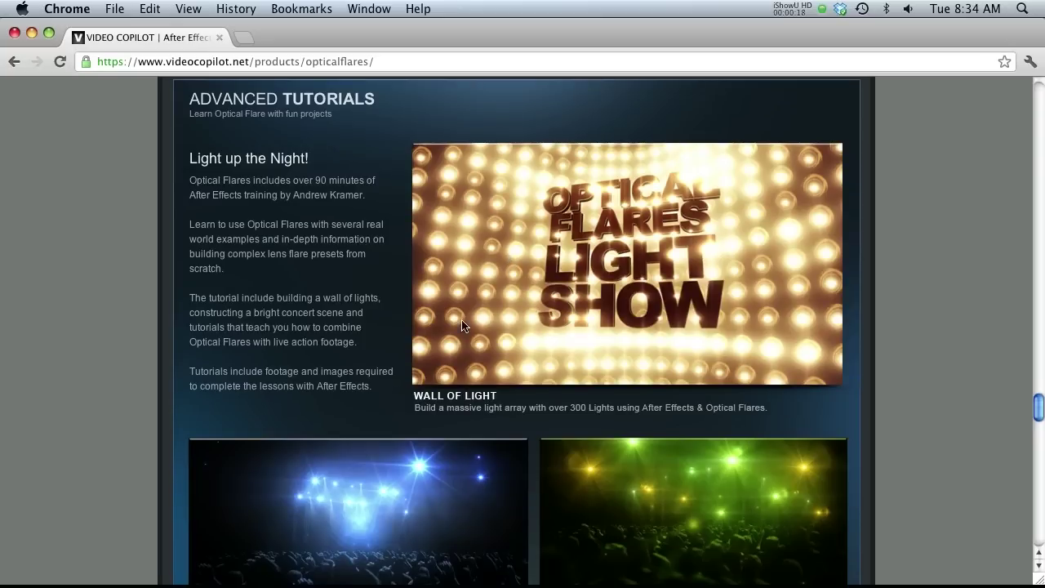
scroll(627, 270, up, 1)
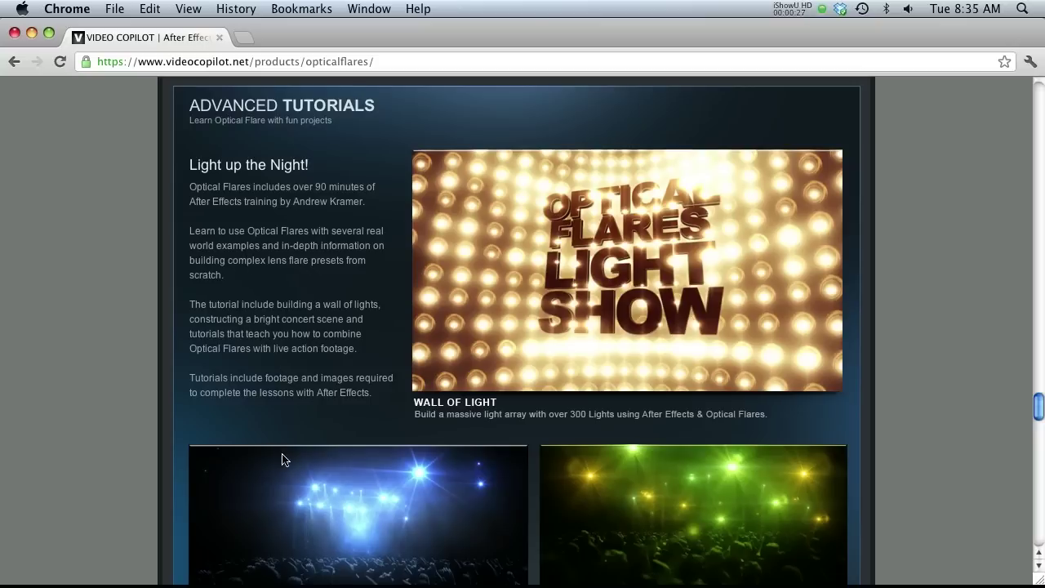
mouse_move(349, 572)
click(176, 556)
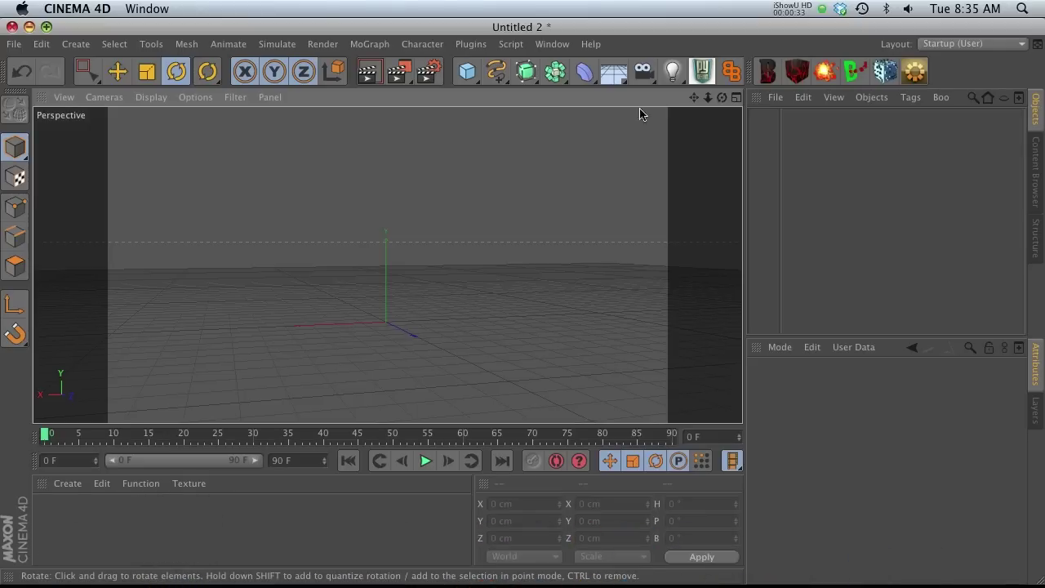
Add a standard omni Light object to the empty scene
drag(695, 97, 684, 122)
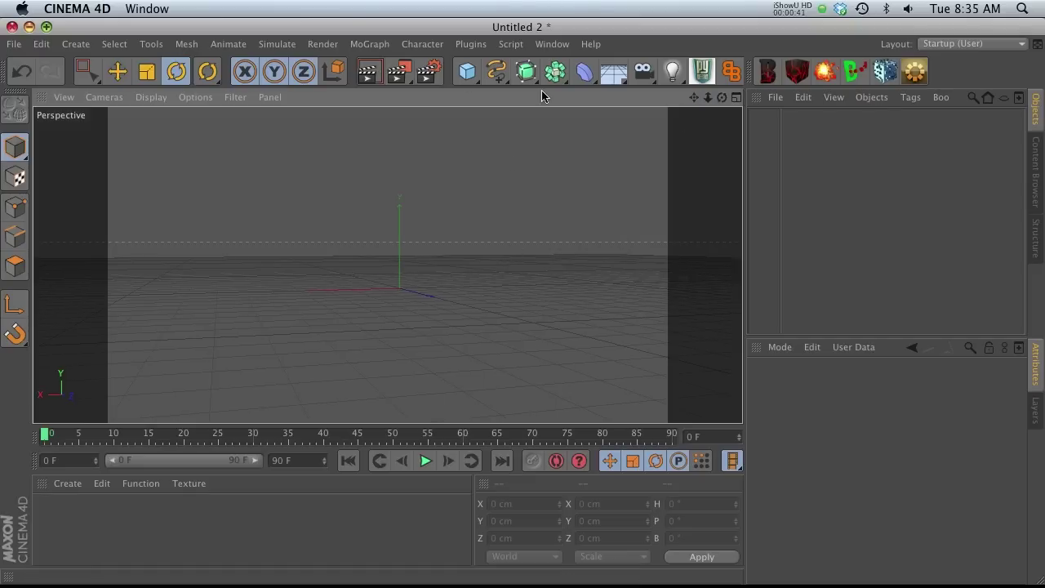
drag(672, 71, 684, 128)
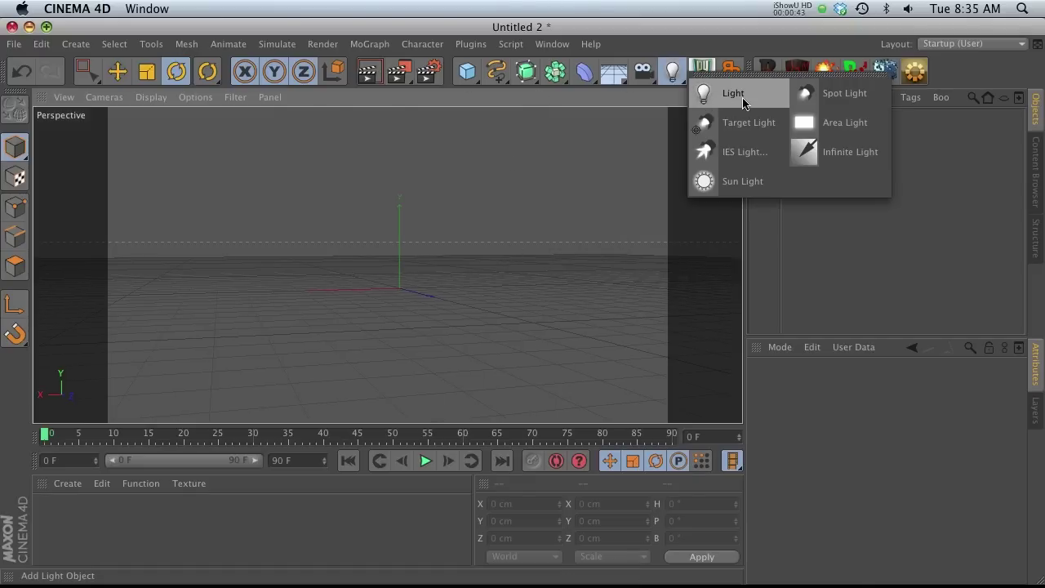
click(704, 93)
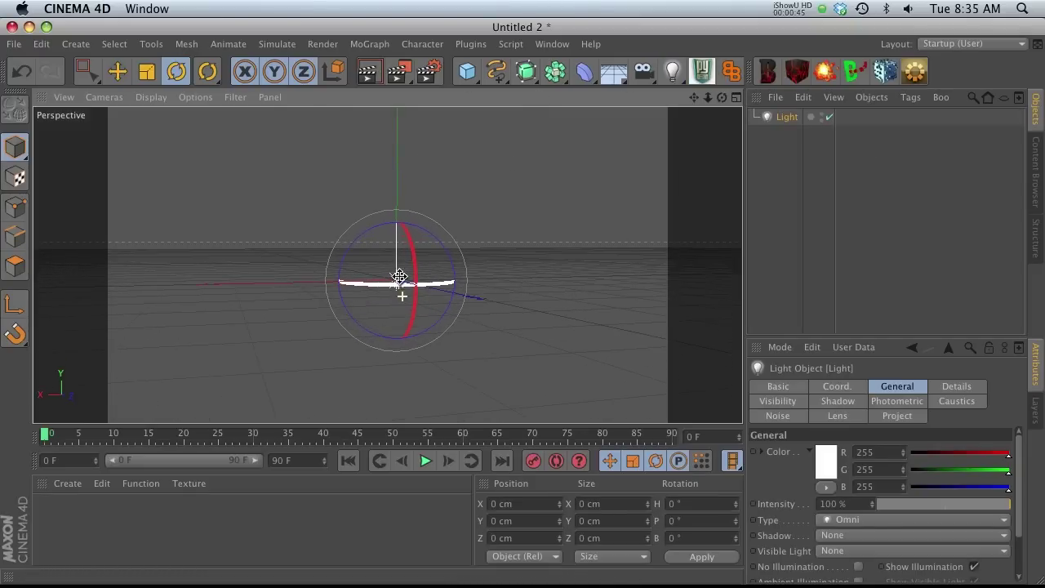
Add a MoGraph Cloner as the parent of the light and set its mode to Object
click(369, 45)
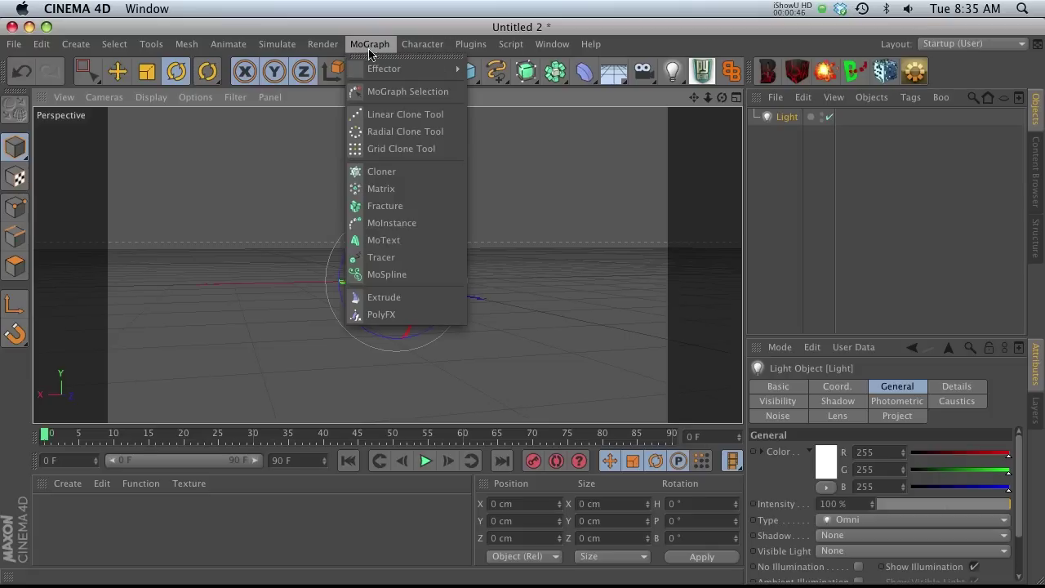
alt+click(381, 171)
click(796, 133)
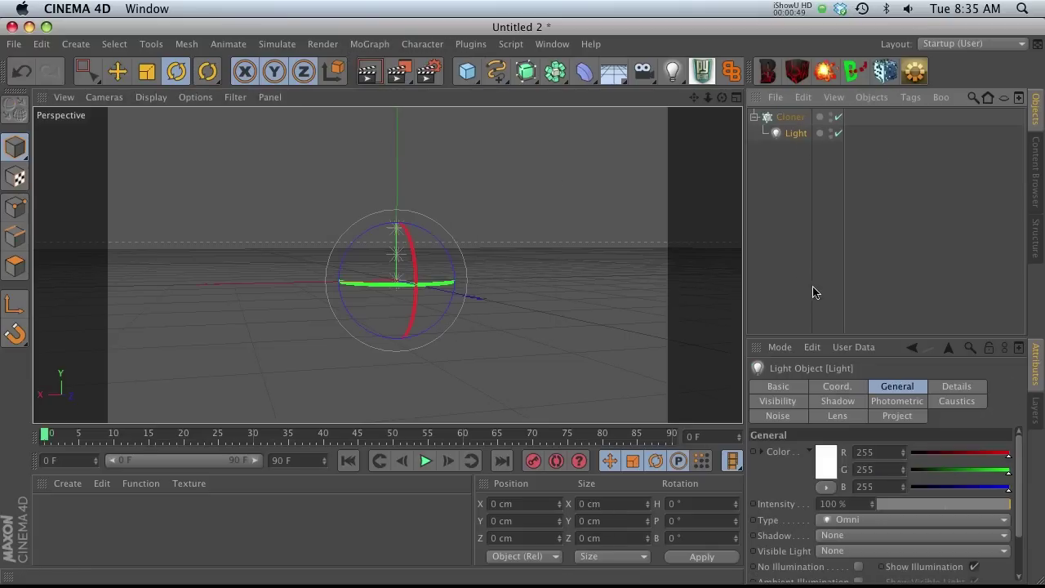
click(790, 116)
click(812, 421)
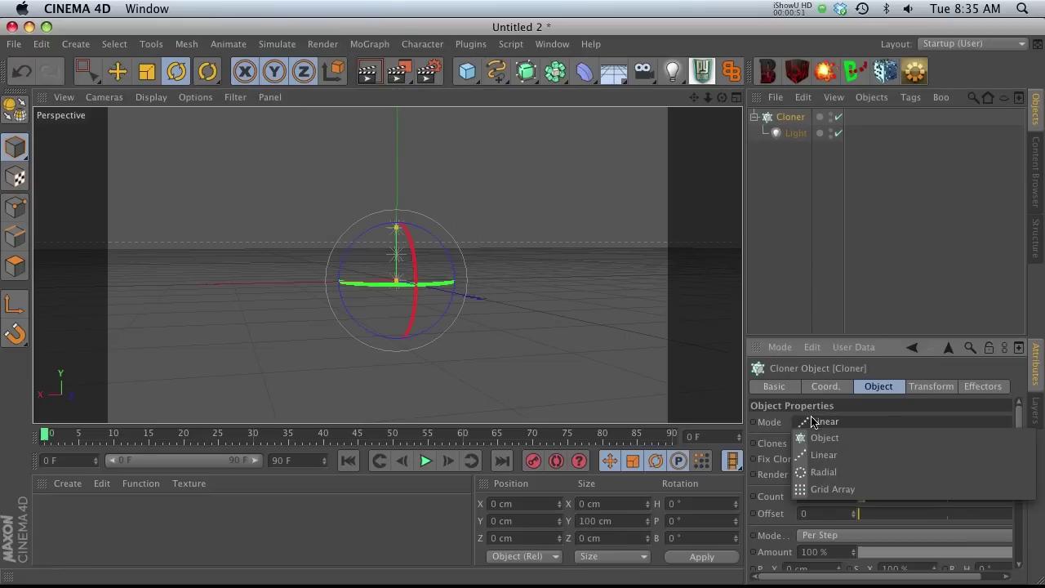
click(817, 435)
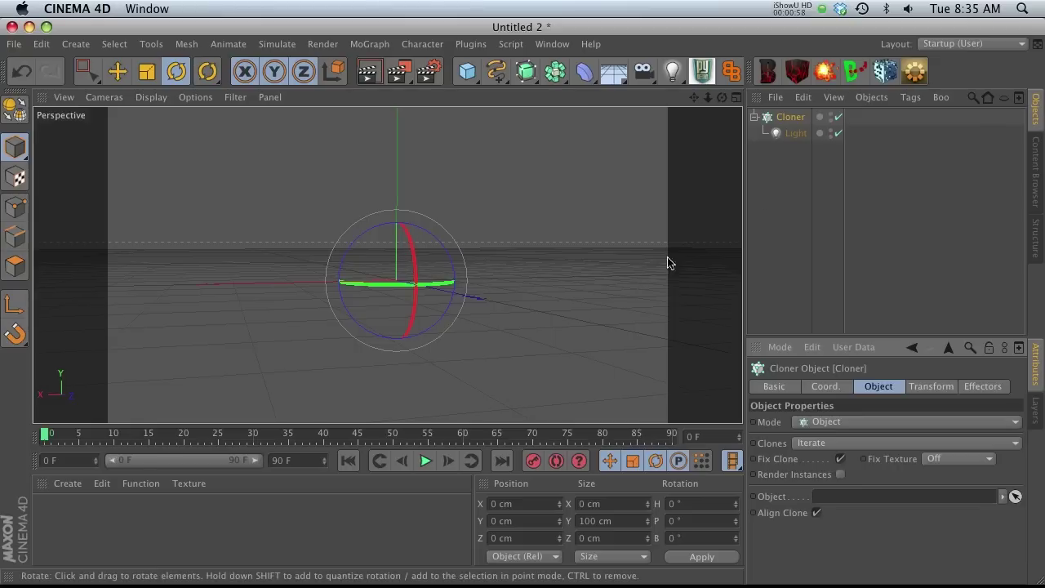
Hide the Cloner in the viewport and add a Plane, pitched to -90° and widened to about 550 cm
ctrl+click(830, 119)
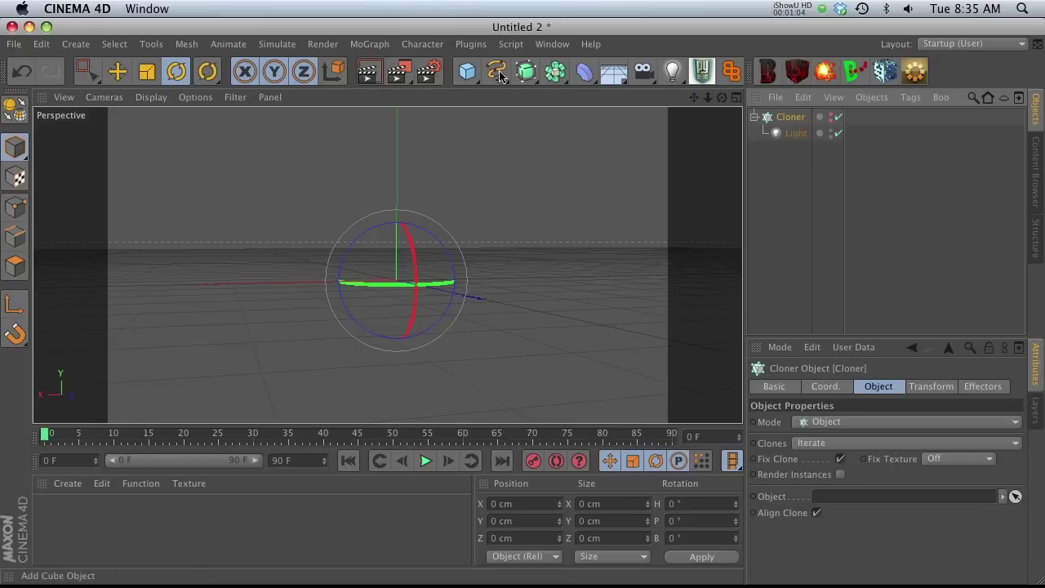
drag(465, 74, 621, 124)
drag(414, 254, 413, 368)
drag(388, 279, 81, 283)
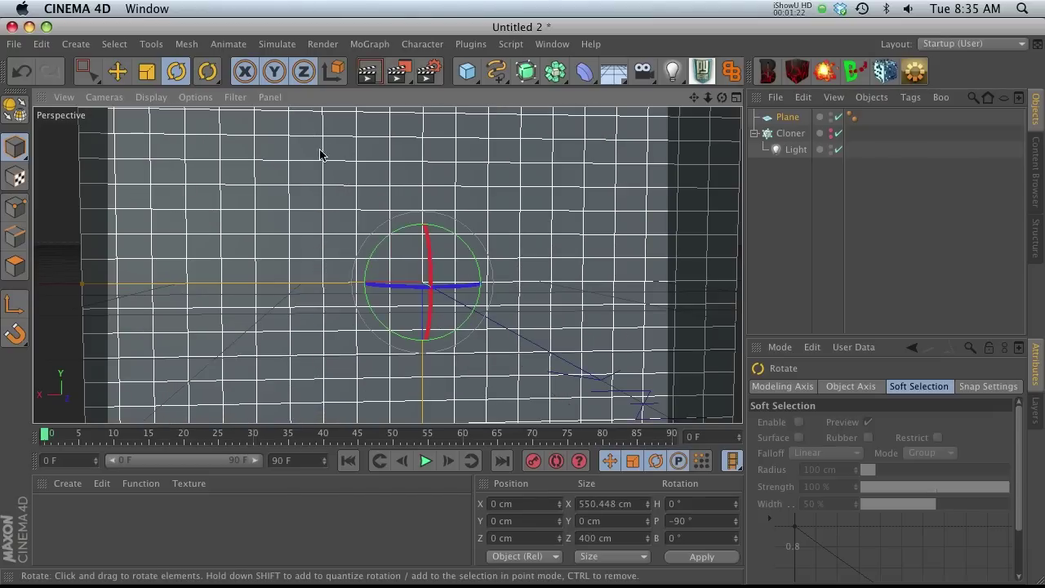
Show the Cloner in the viewport again and assign the Plane as the object it distributes the light clones on
drag(373, 194, 382, 206)
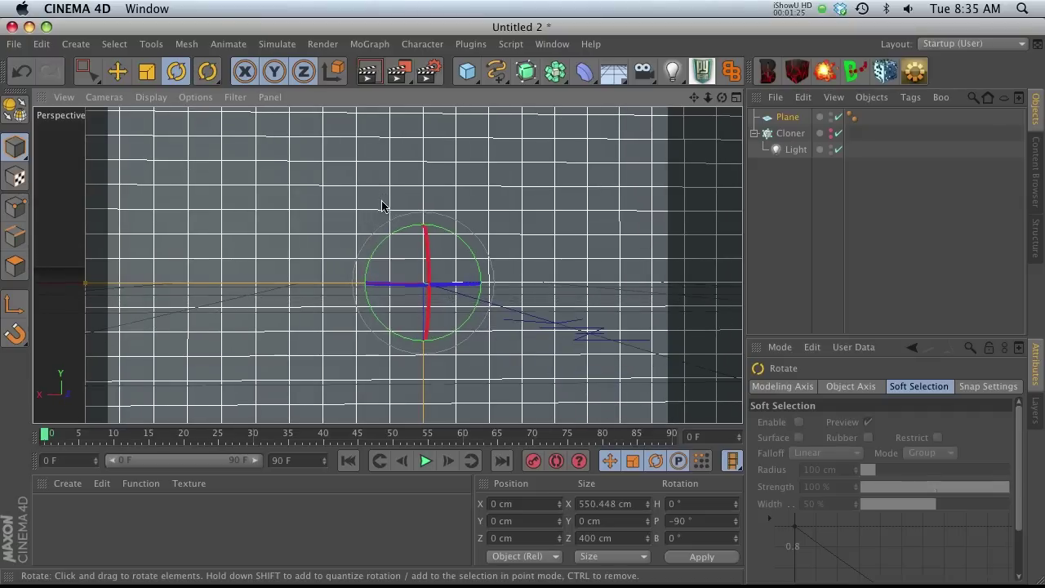
click(833, 137)
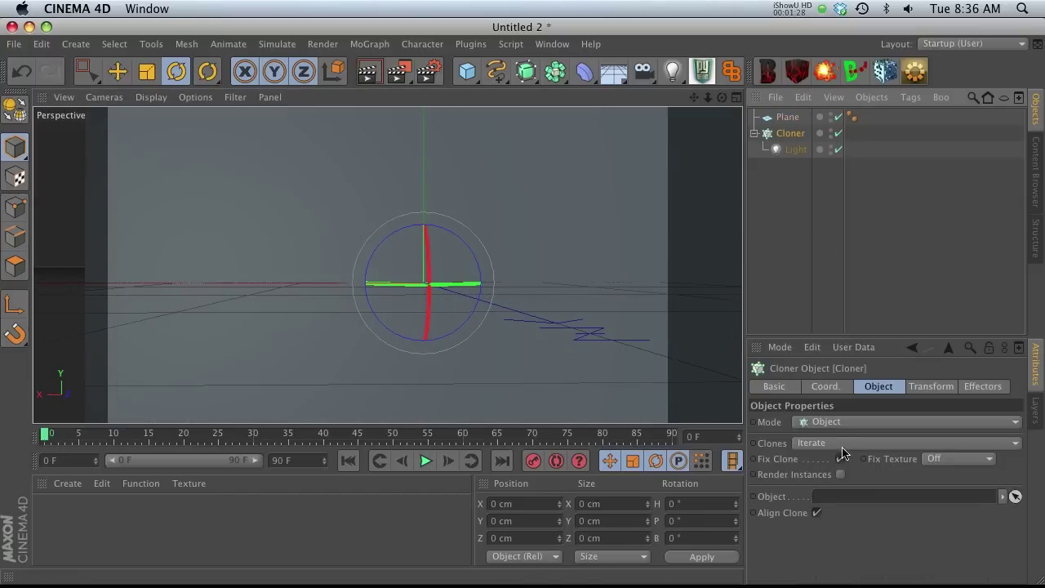
drag(784, 121, 869, 500)
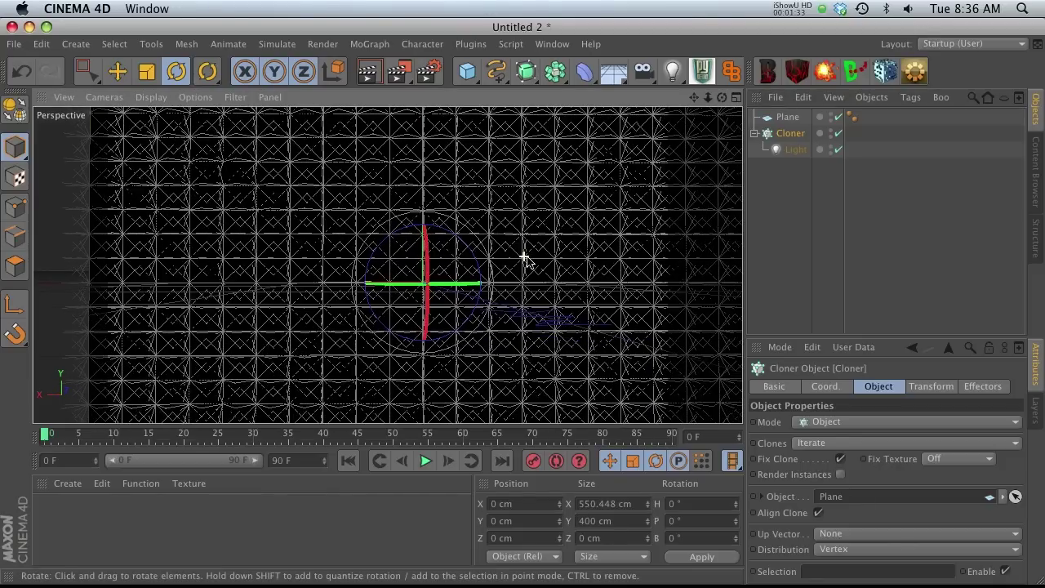
Hide the Plane in the viewport and set its width and height segments to 10, reducing both to 8
click(796, 117)
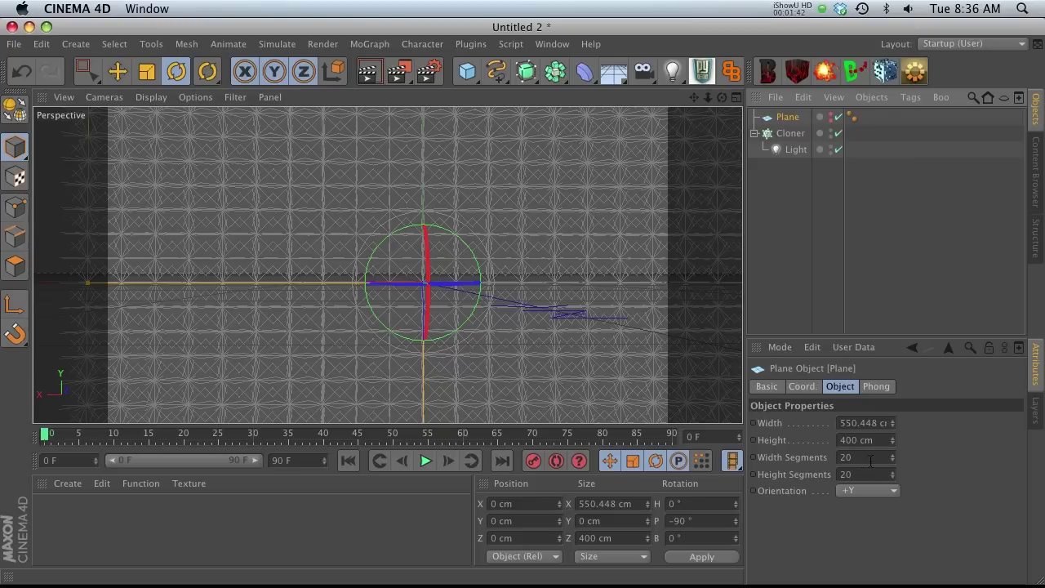
double_click(882, 459)
text(10)
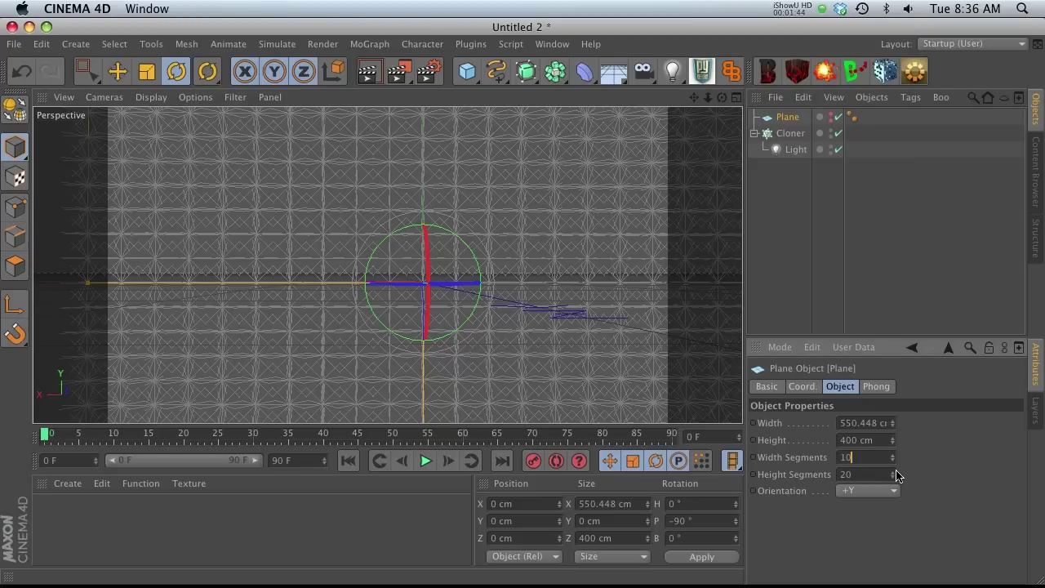
key(Tab)
text(10)
key(Return)
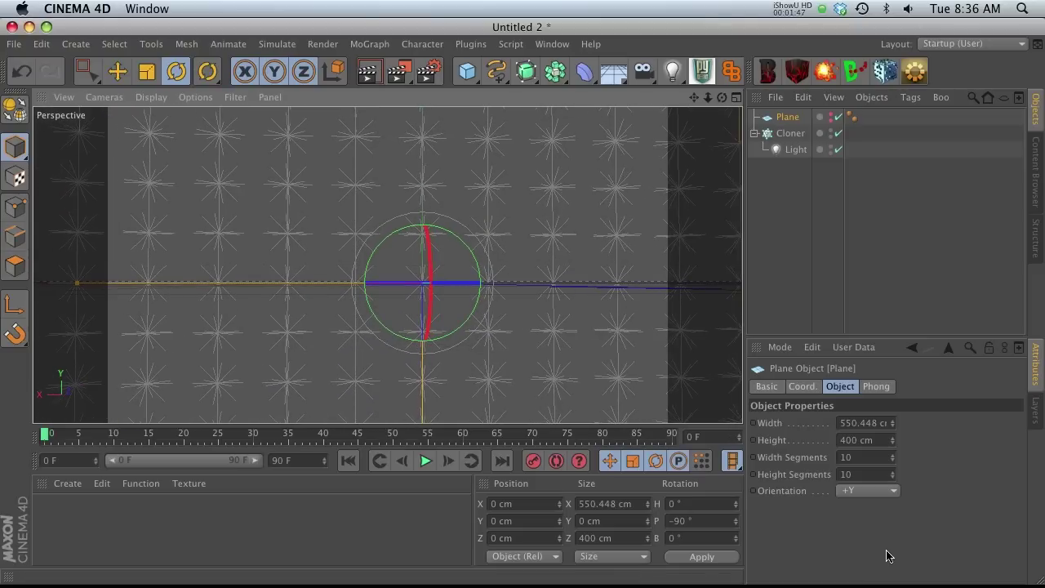
drag(893, 460, 892, 478)
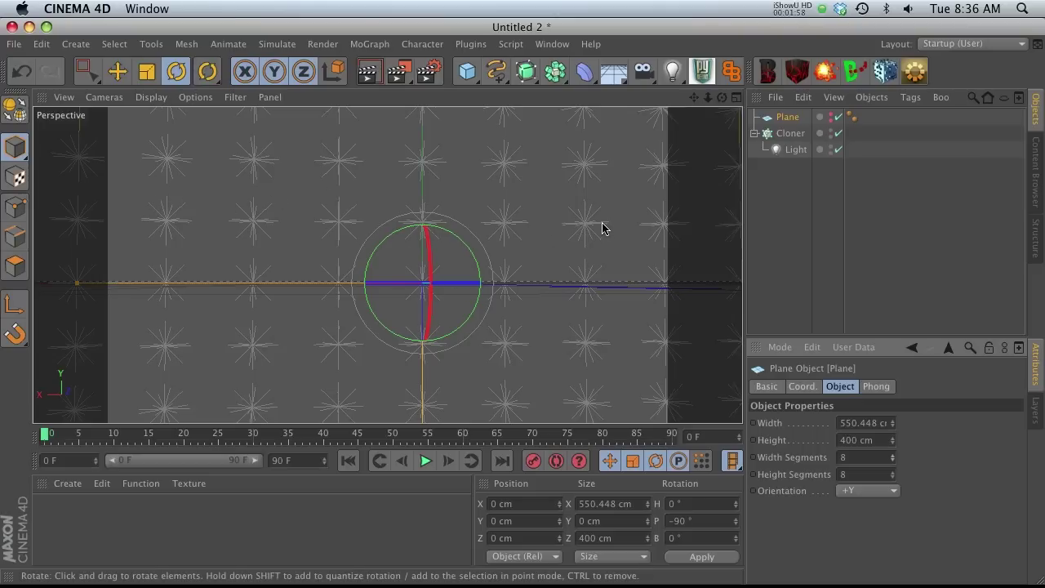
mouse_move(597, 226)
mouse_down()
mouse_move(438, 236)
mouse_move(509, 243)
mouse_up()
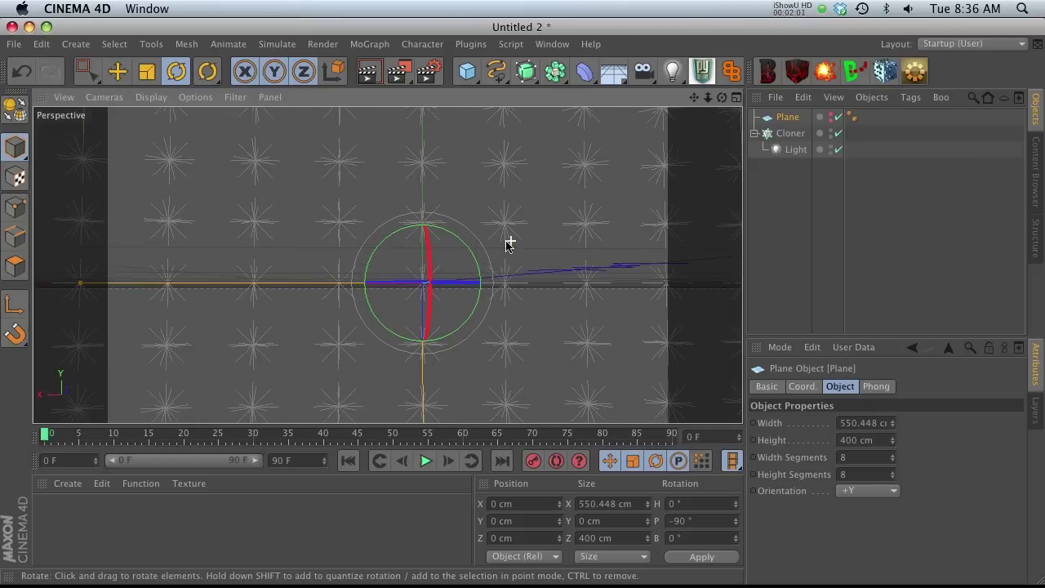
Disable the Cloner with the Plane shown instead, and add a Camera at the current view, leaving the scene viewed from outside it
click(836, 133)
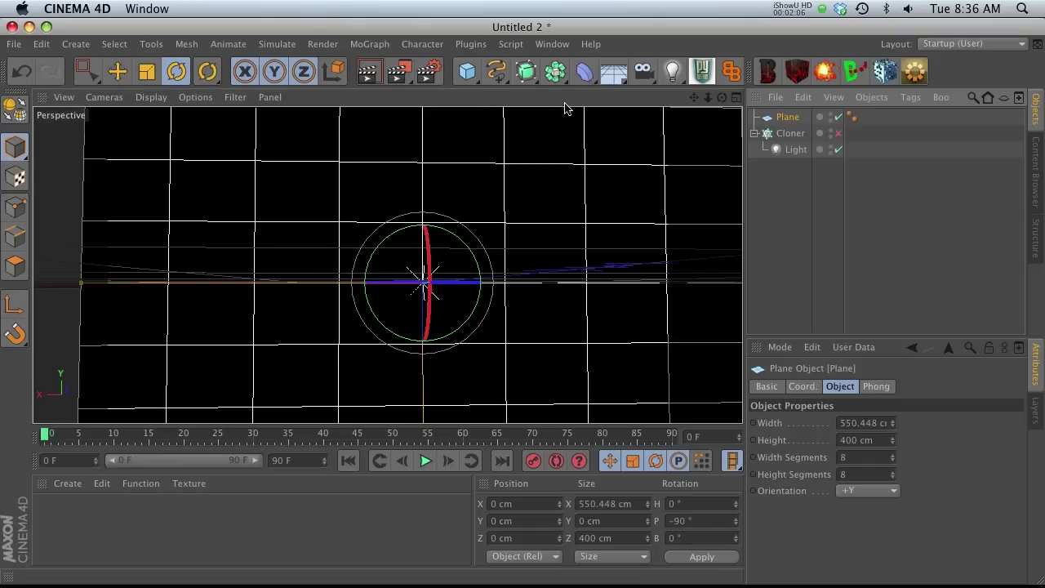
drag(644, 71, 718, 100)
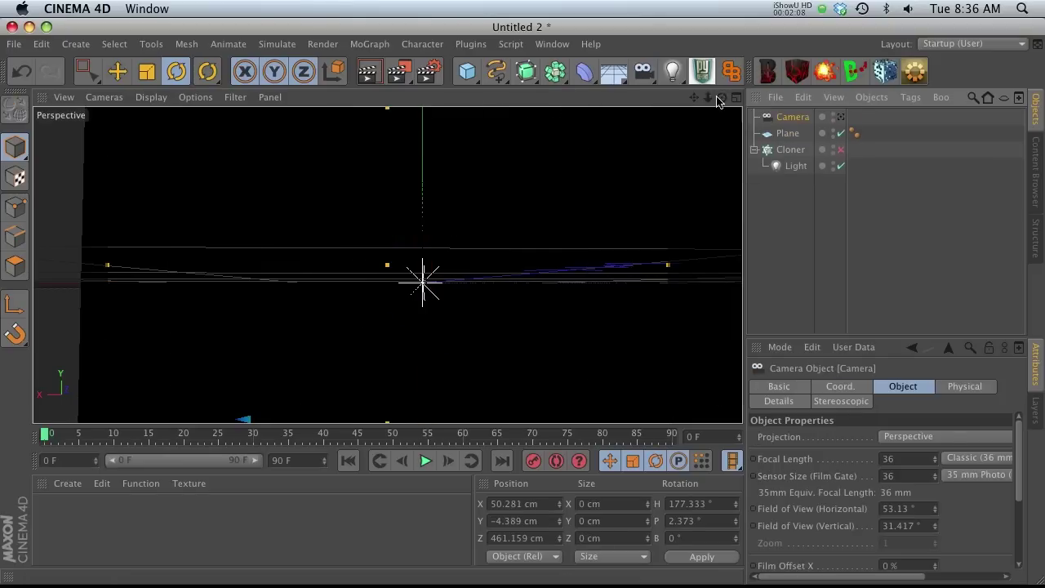
click(841, 120)
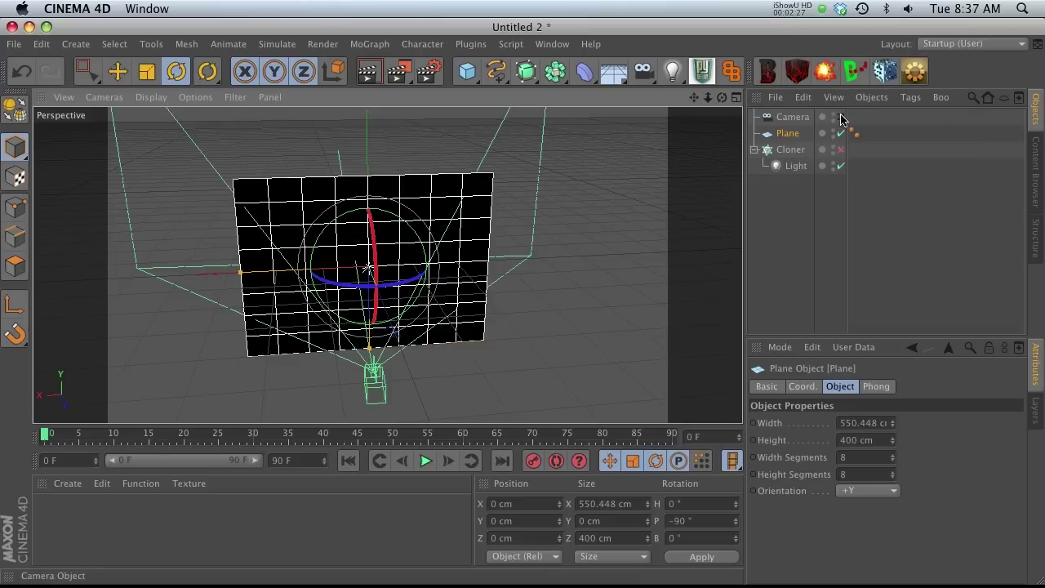
mouse_move(439, 226)
alt+mouse_down()
mouse_move(257, 264)
mouse_move(396, 274)
mouse_move(458, 215)
mouse_move(441, 244)
alt+mouse_up()
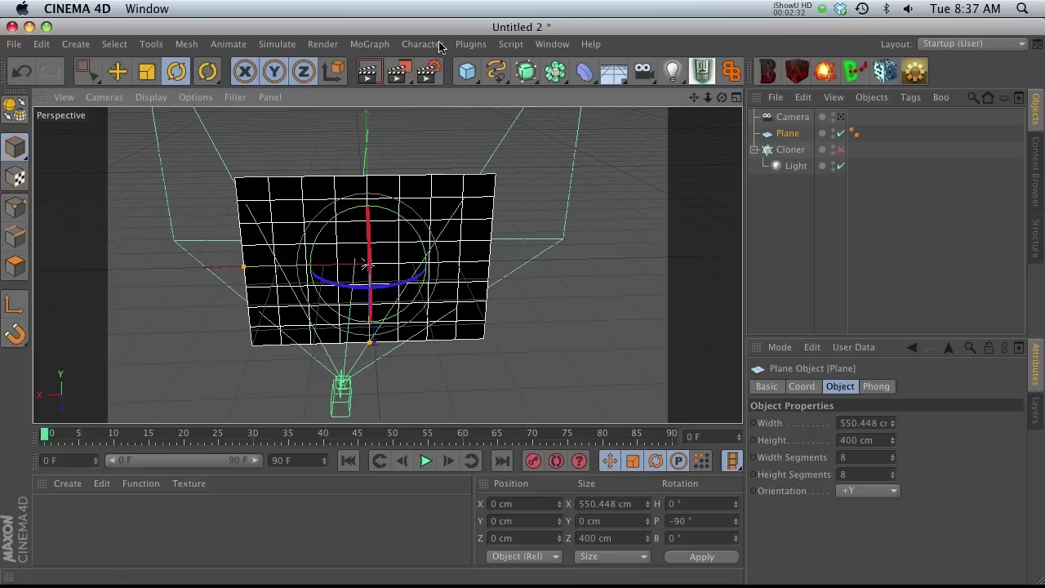
Add a Wrap deformer and make it a child of the Plane so the grid curves cylindrically
click(585, 71)
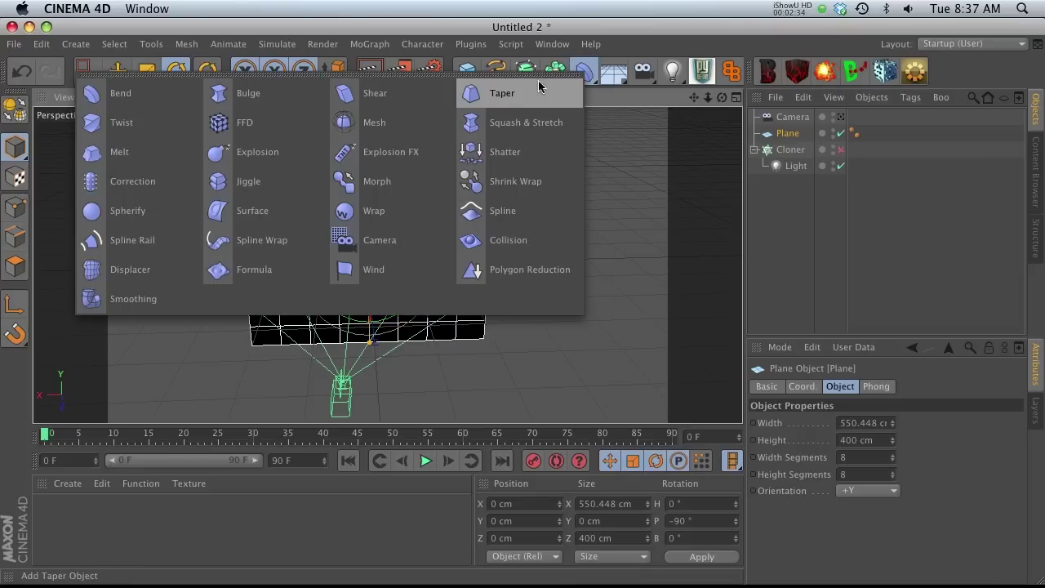
click(400, 211)
drag(791, 117, 784, 153)
alt+drag(343, 269, 351, 237)
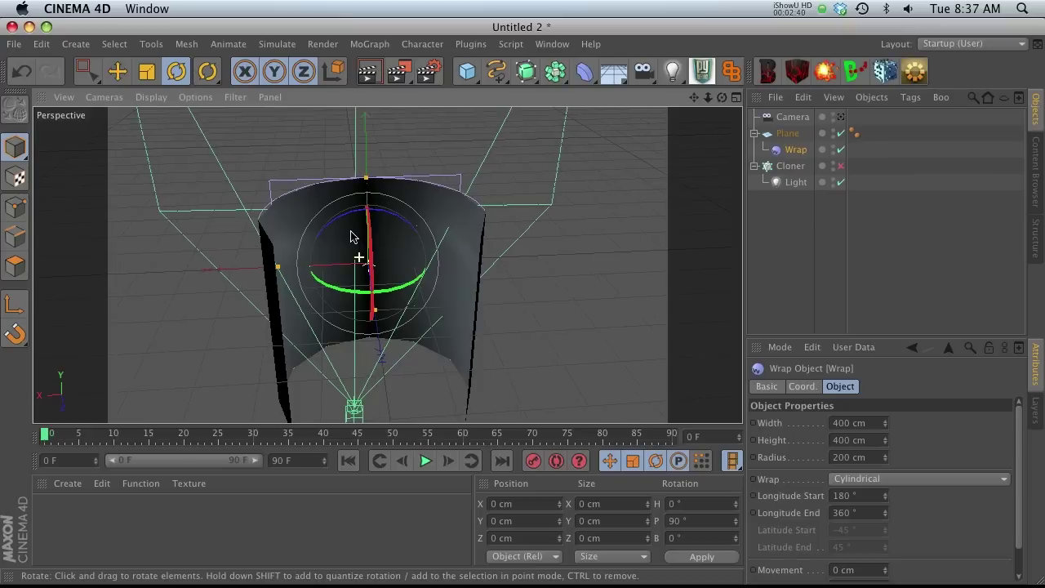
Look through the Camera, hiding the Plane in the viewport and enabling the Cloner again
click(841, 118)
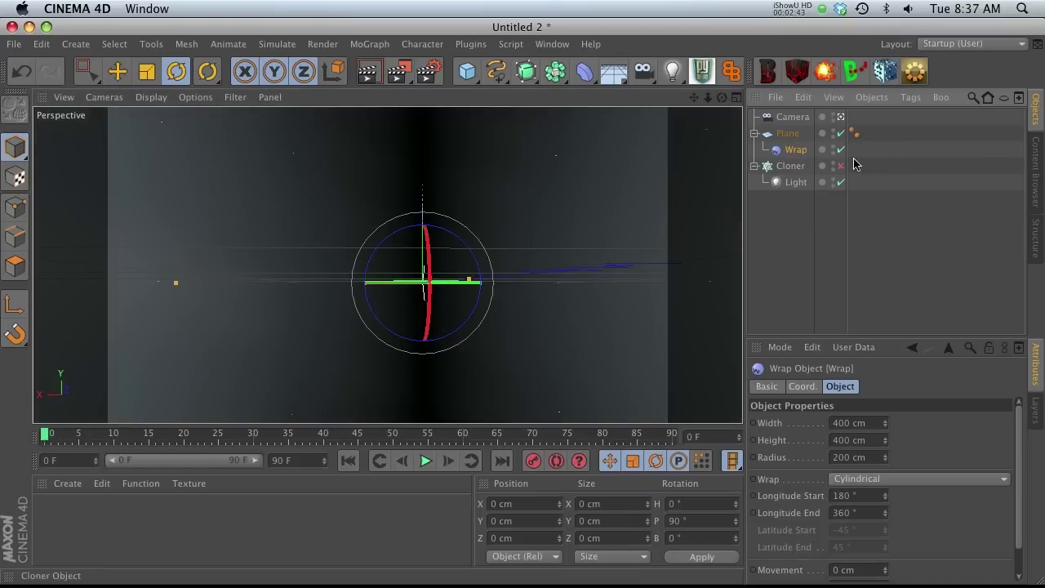
click(834, 131)
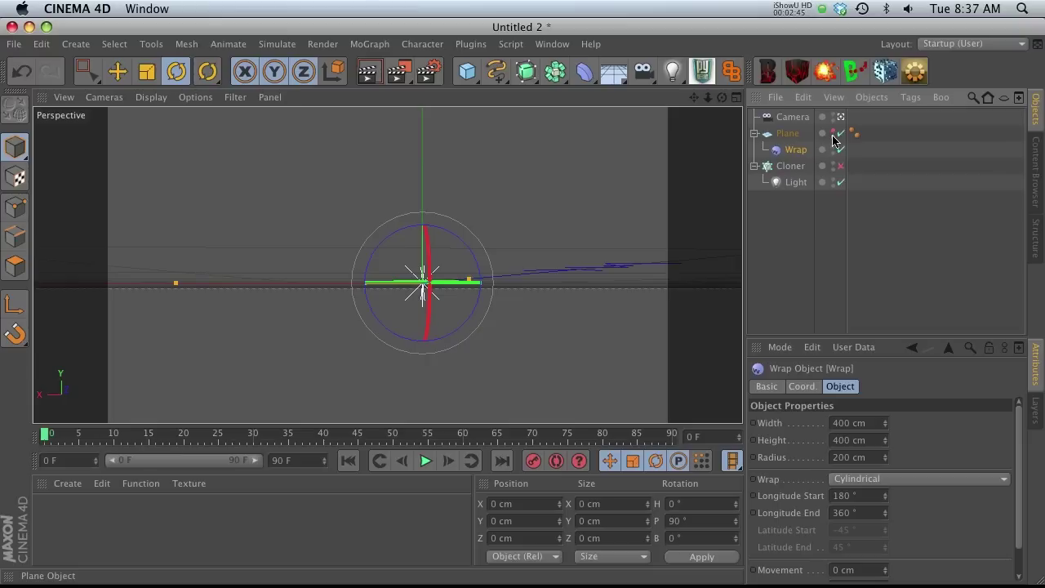
click(841, 166)
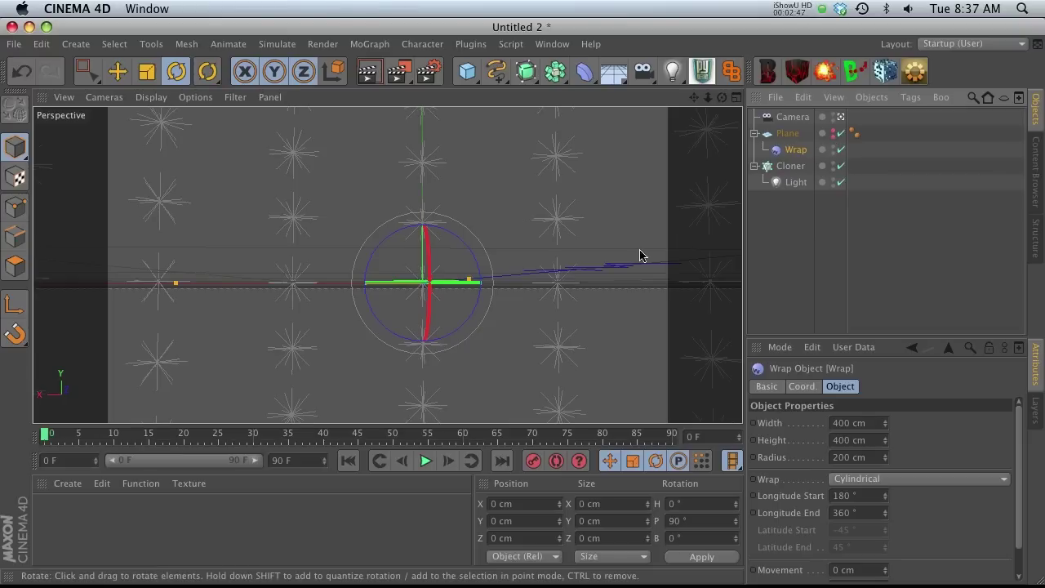
Set the Wrap deformer's radius to 259 cm
scroll(882, 474, down, 2)
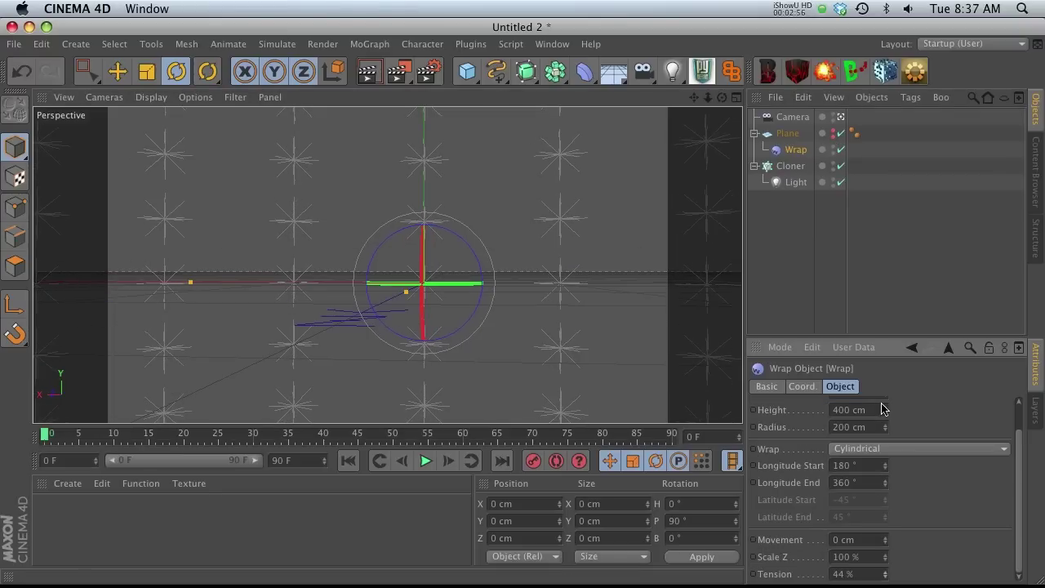
key(super+z)
drag(884, 428, 884, 425)
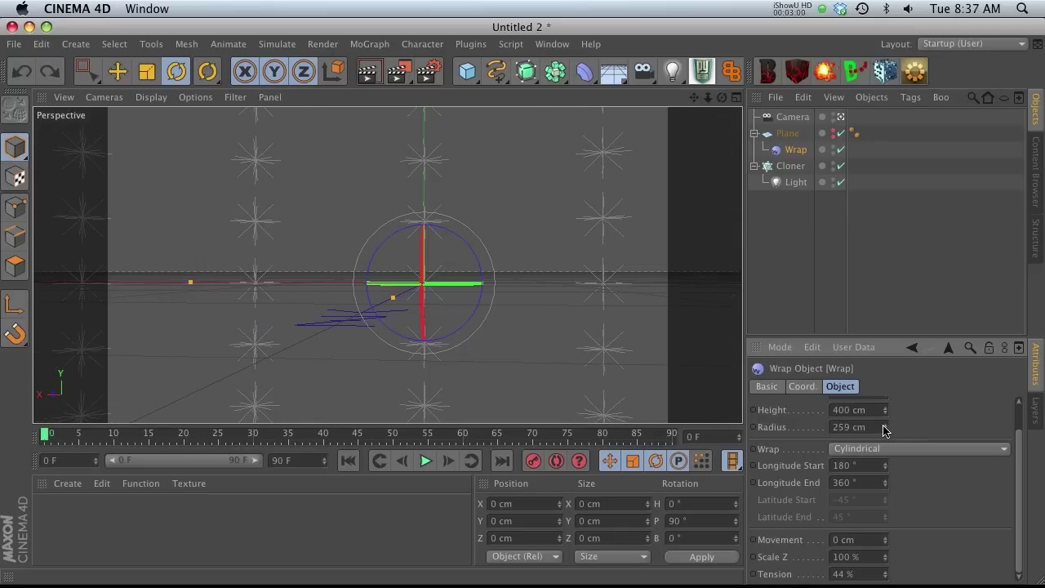
Set the Plane's width segments to 14
click(787, 133)
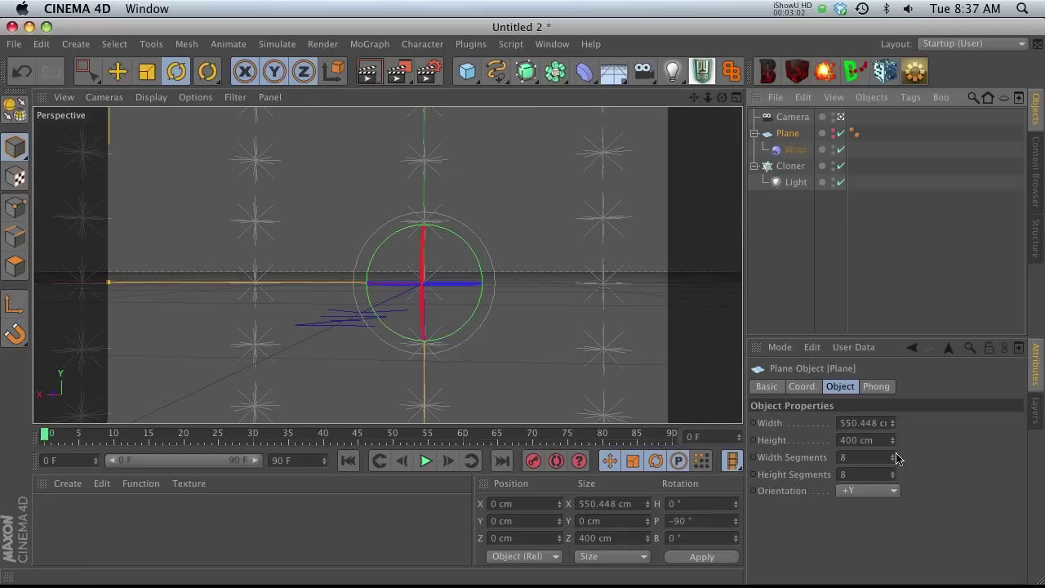
drag(894, 457, 893, 457)
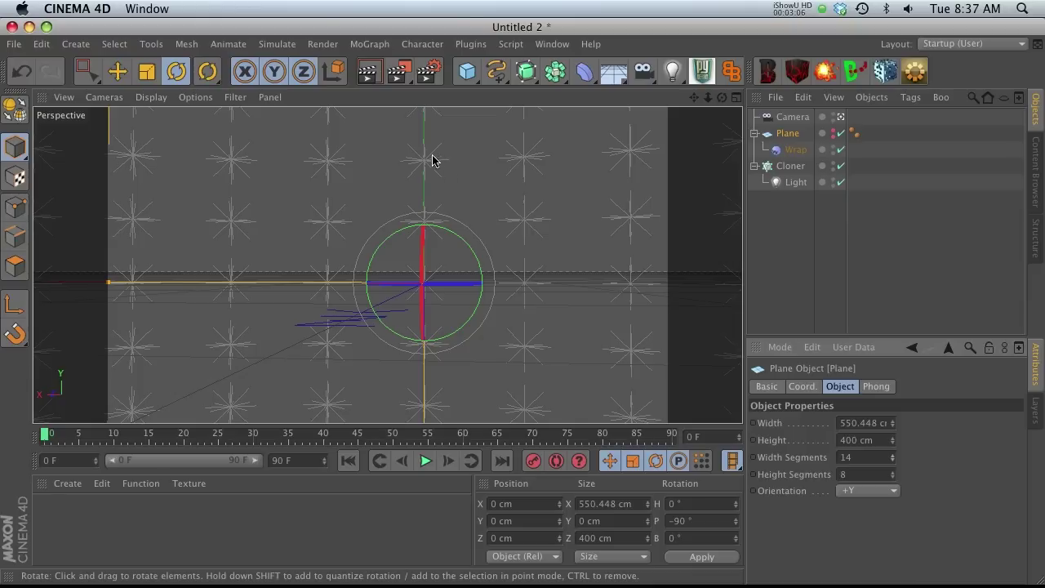
Rename the Light under the Cloner as A
click(450, 221)
drag(450, 222, 745, 226)
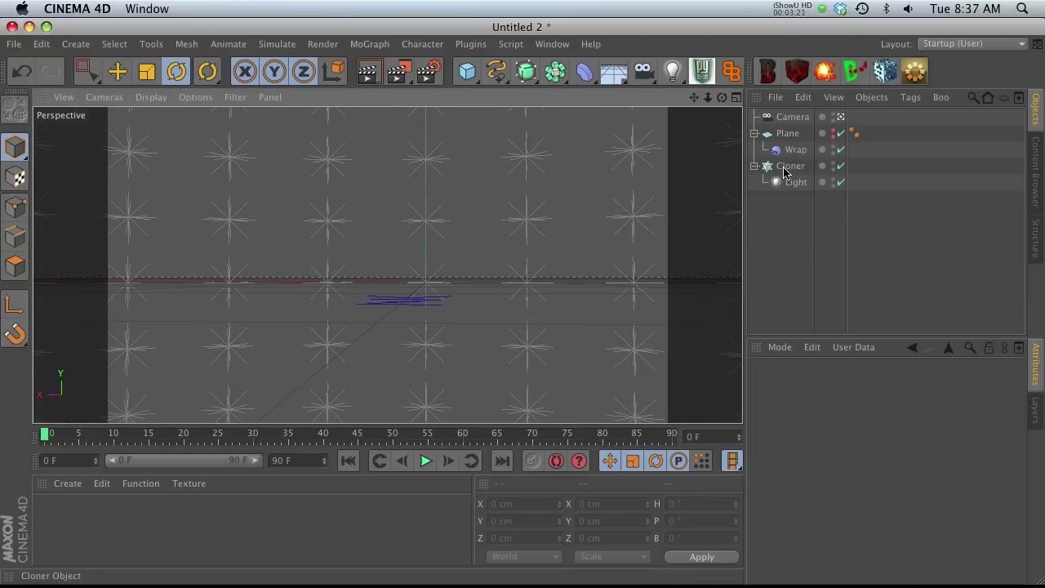
click(800, 191)
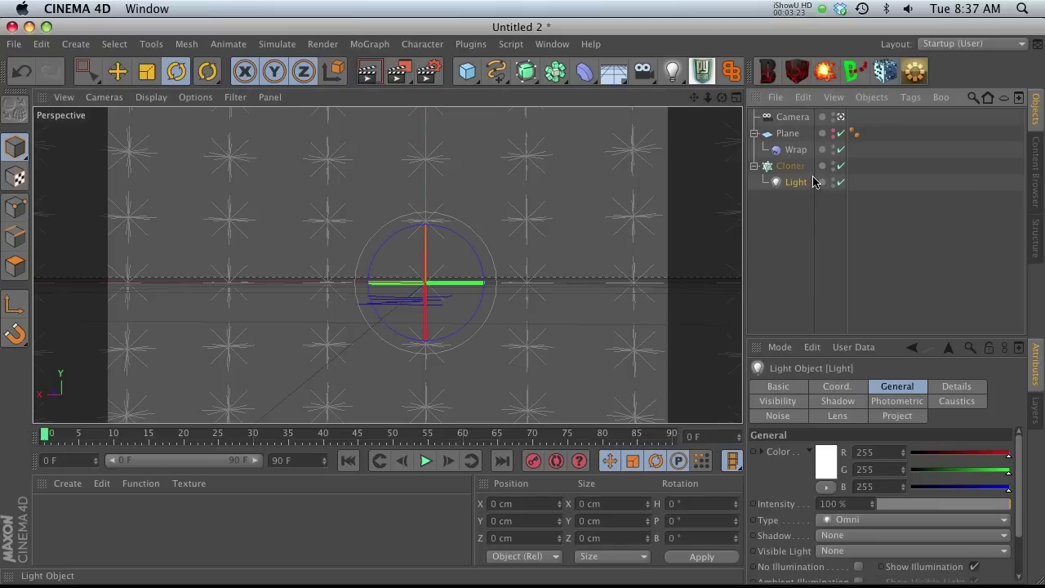
double_click(812, 182)
text(A)
key(Return)
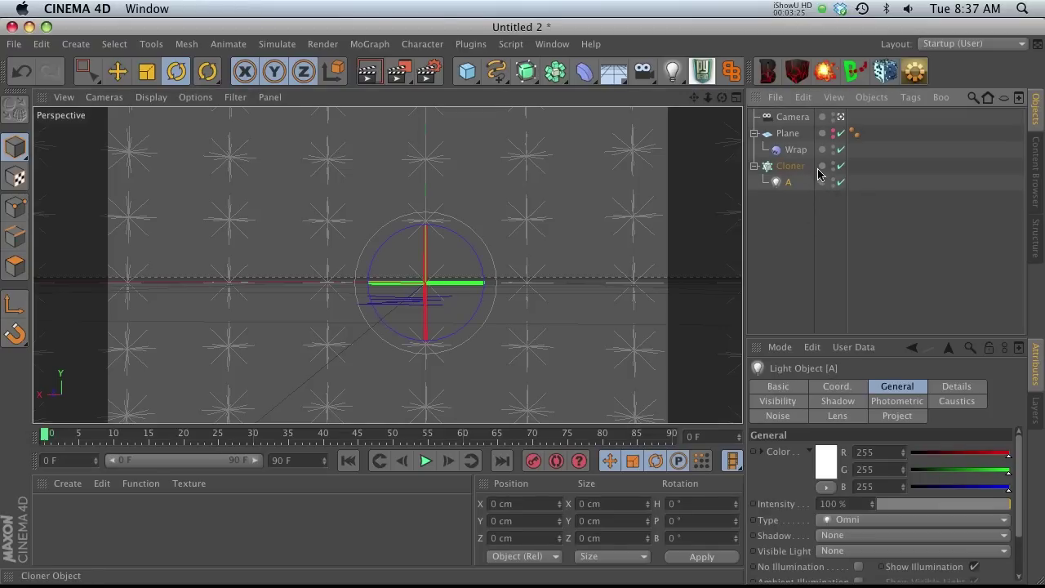
Duplicate light A inside the Cloner and rename the copy B
mouse_move(790, 185)
mouse_down()
mouse_move(793, 198)
mouse_move(797, 170)
mouse_up()
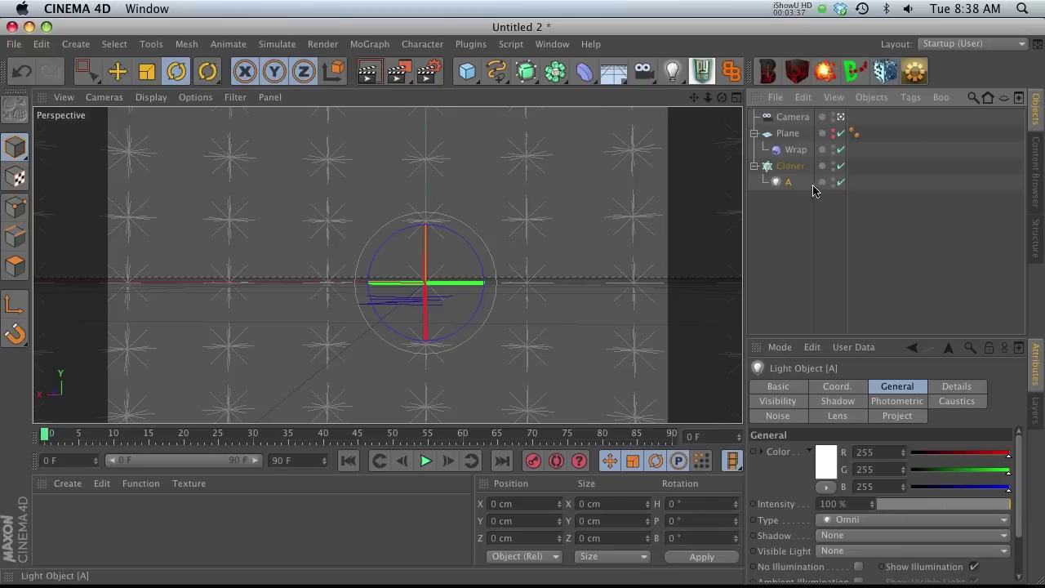
ctrl+drag(790, 189, 794, 196)
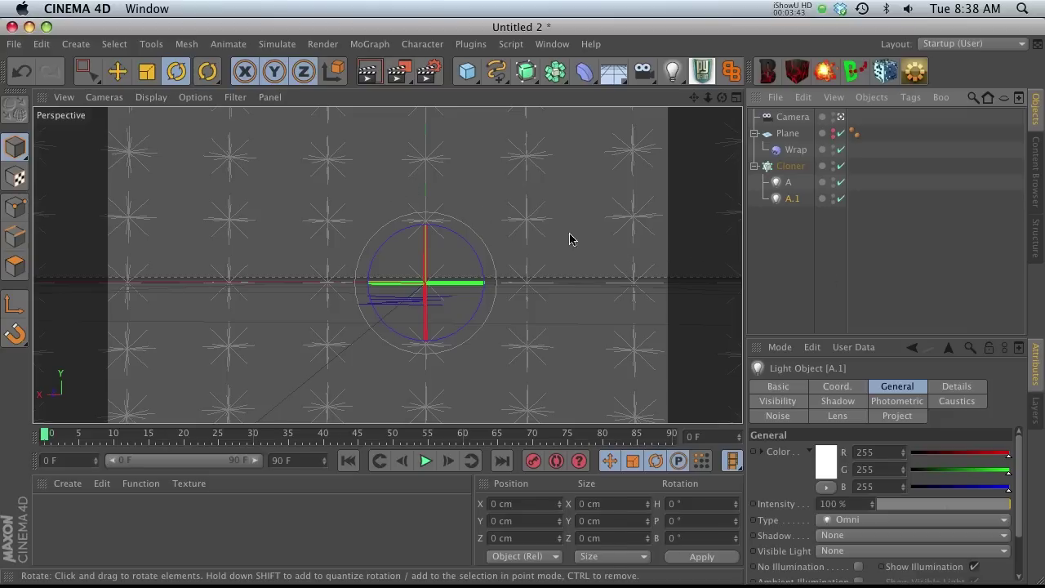
double_click(792, 198)
text(B)
key(Return)
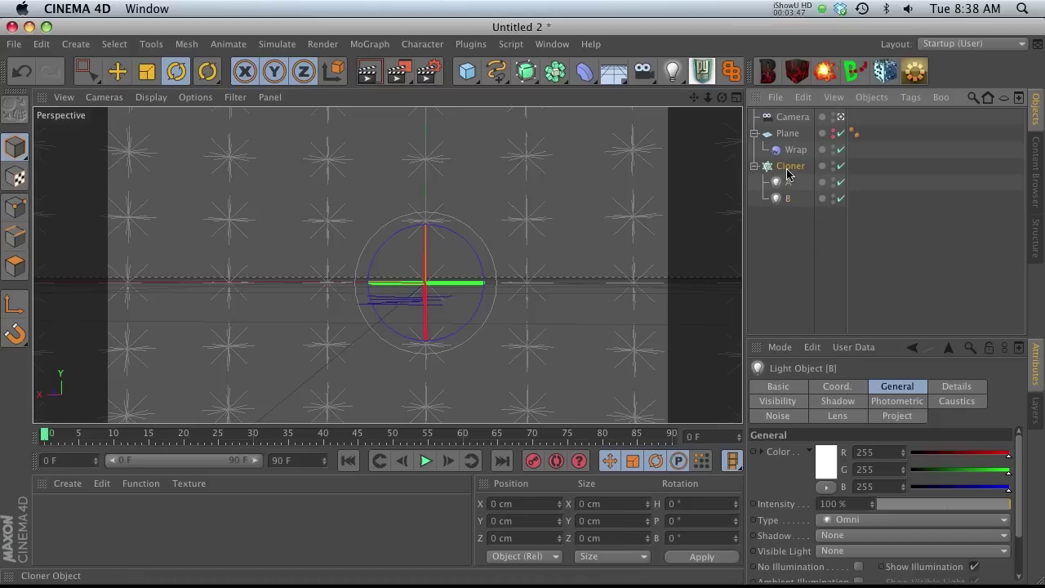
Add an External Compositing tag to the Cloner
click(789, 174)
right_click(789, 174)
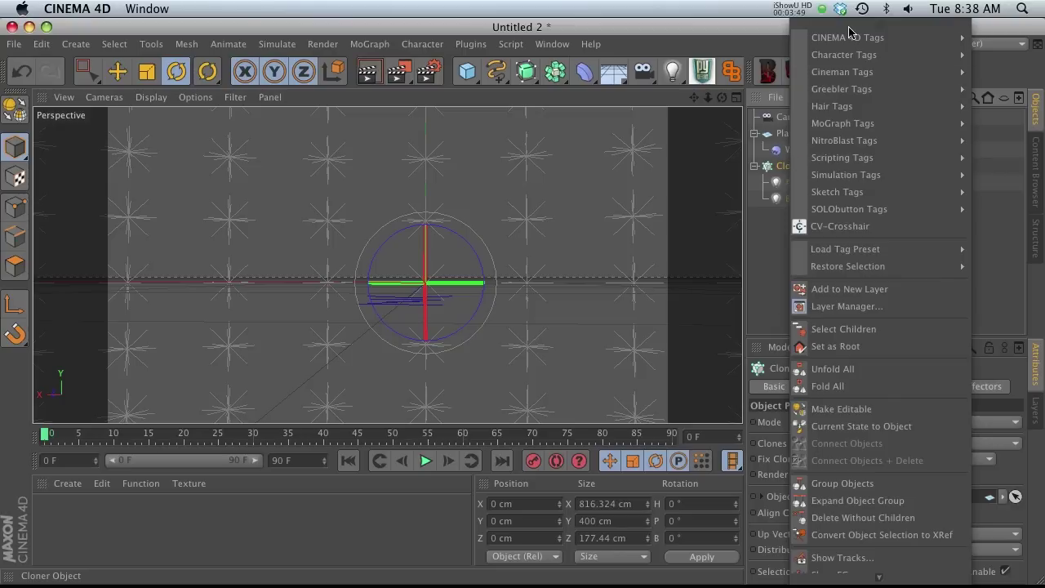
mouse_move(850, 34)
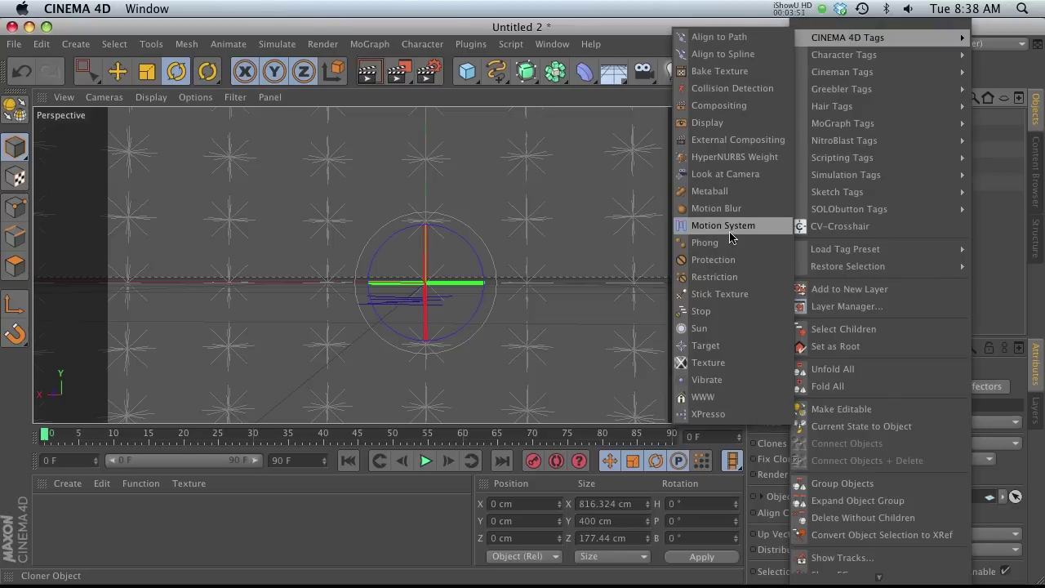
click(733, 140)
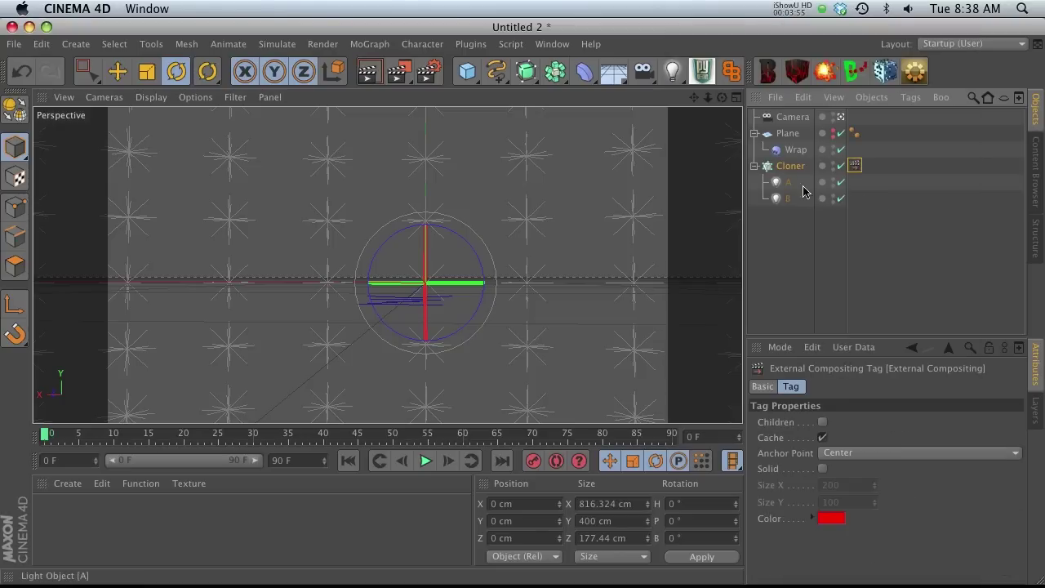
Save the After Effects compositing project file from the render settings as TEST.aec, replacing the existing file
click(425, 73)
drag(450, 98, 294, 43)
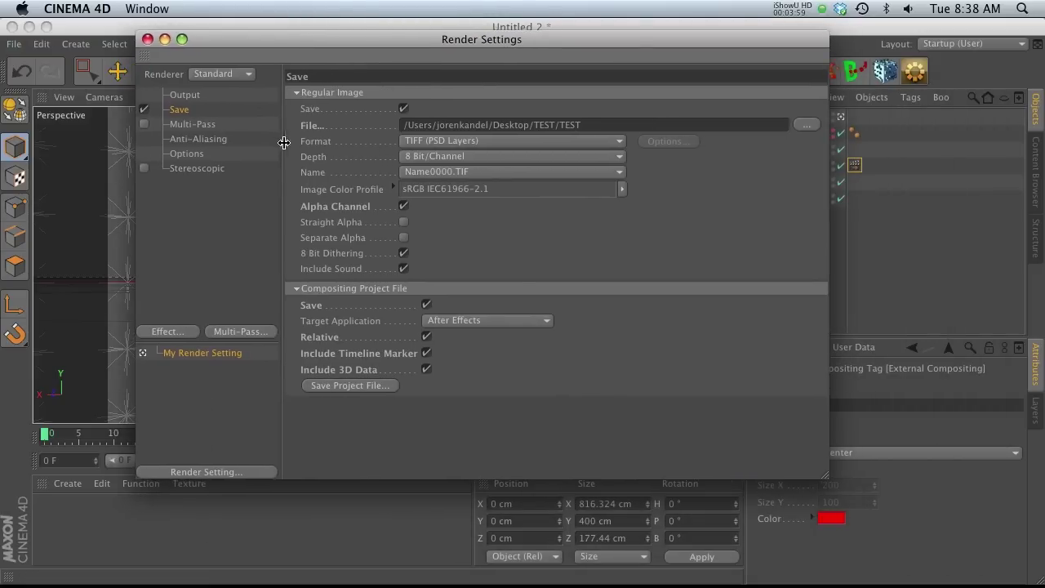
click(404, 108)
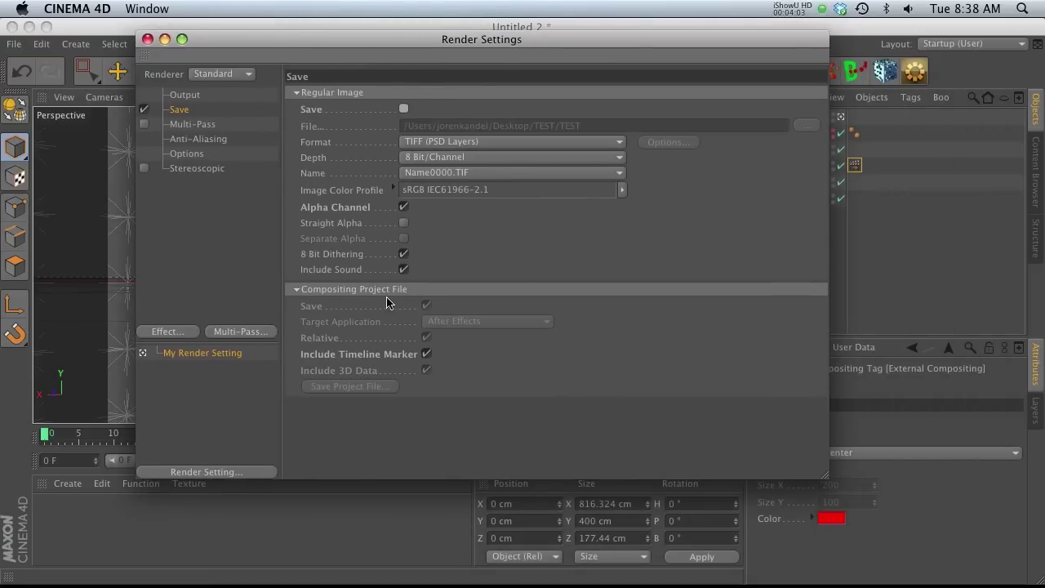
click(403, 108)
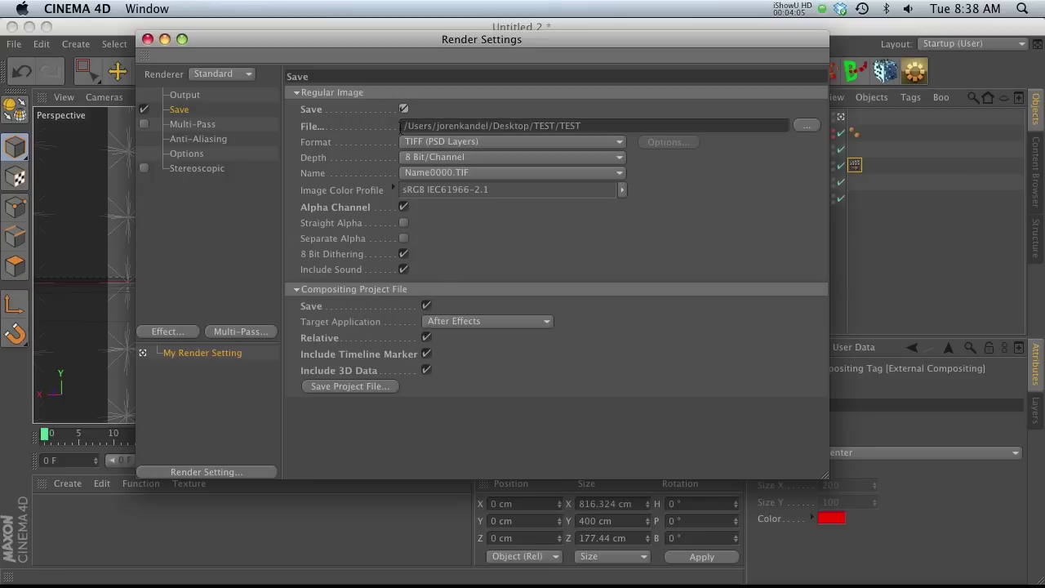
click(347, 386)
drag(542, 124, 373, 129)
text(Test.aec)
click(687, 387)
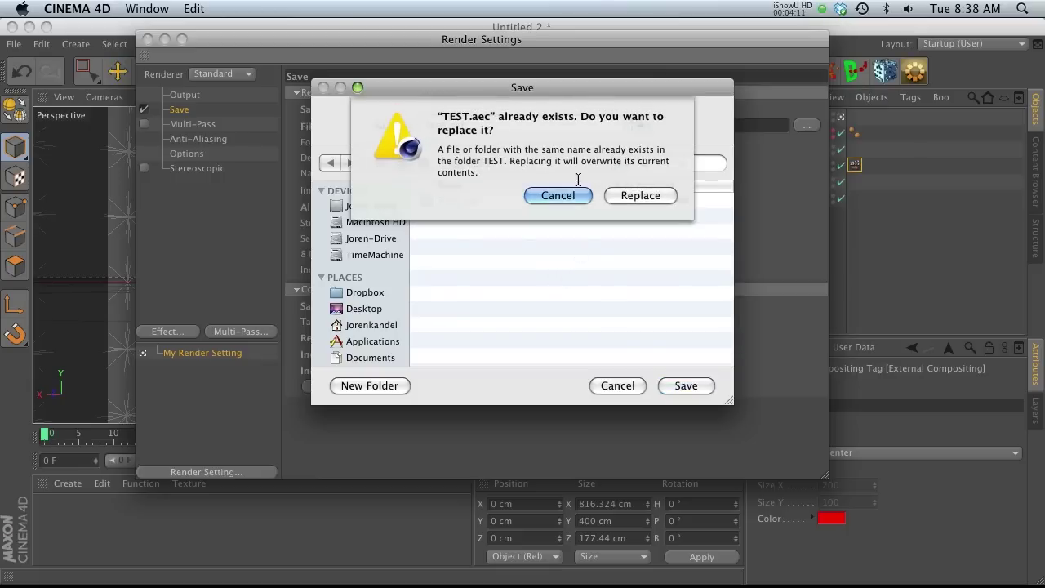
click(639, 194)
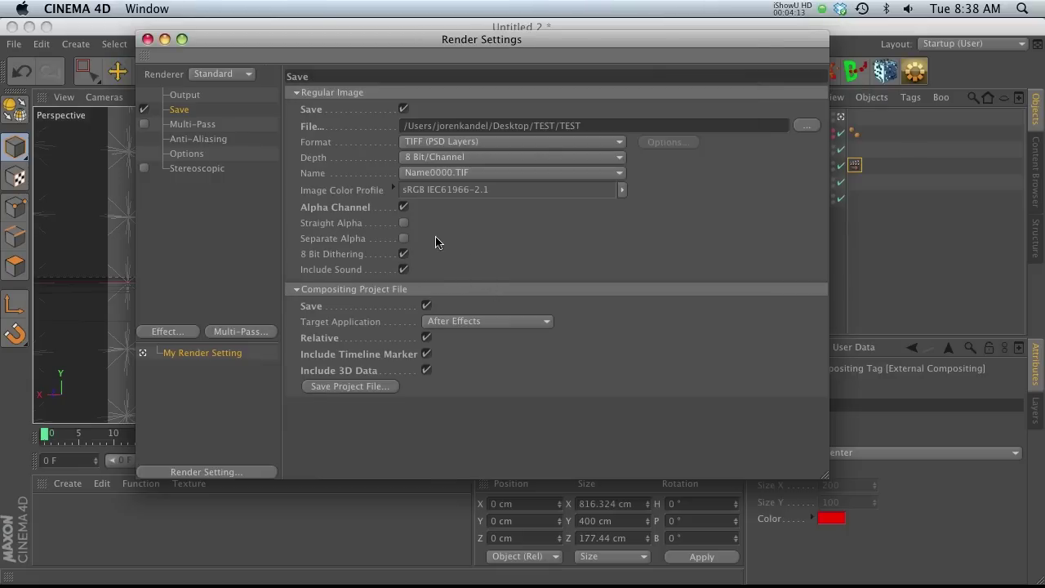
Switch to After Effects, import TEST.aec from the Desktop's TEST folder and open its TEST composition
click(235, 558)
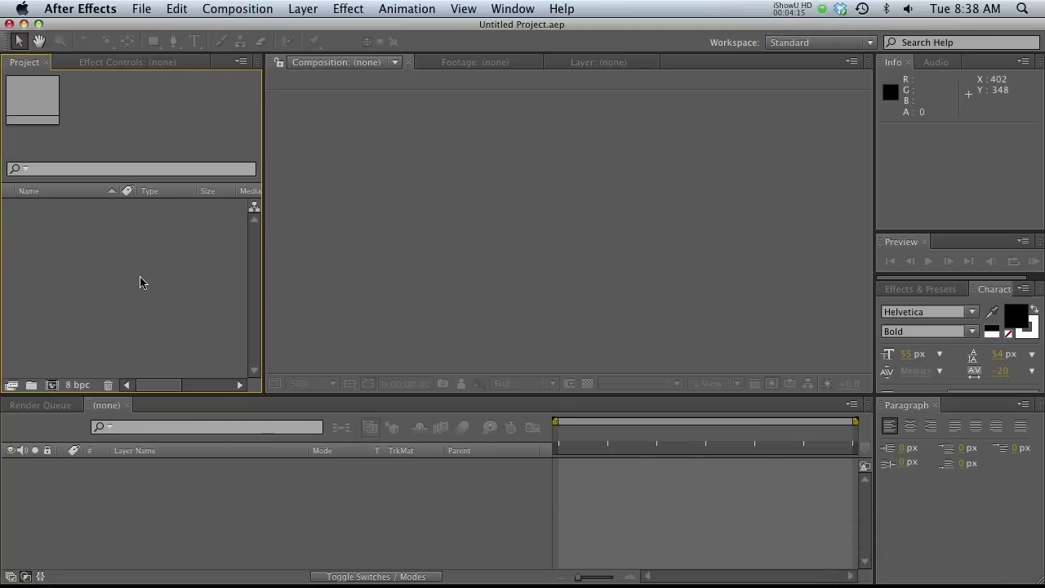
right_click(136, 221)
mouse_move(222, 286)
click(327, 286)
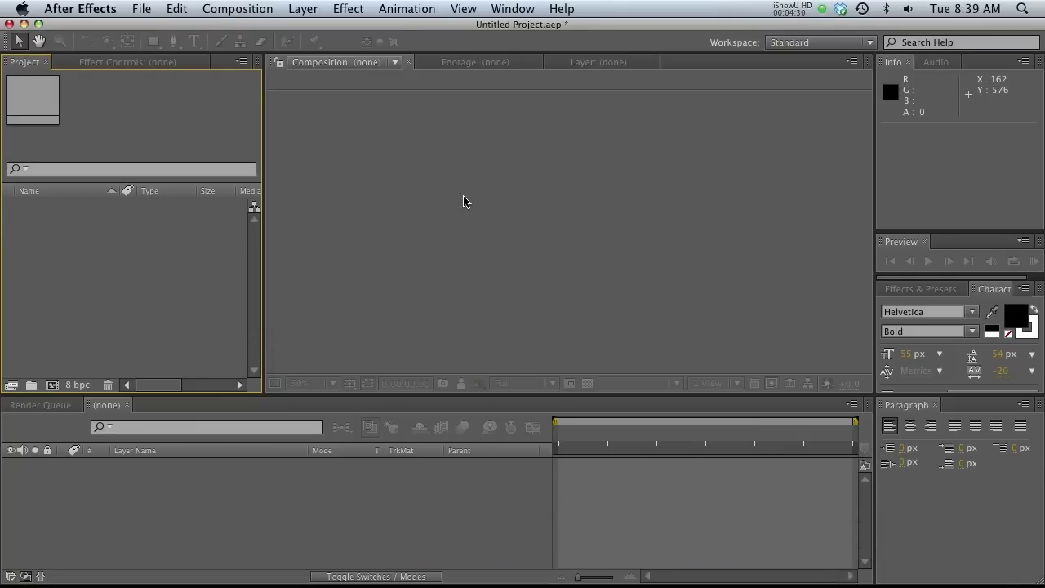
click(374, 242)
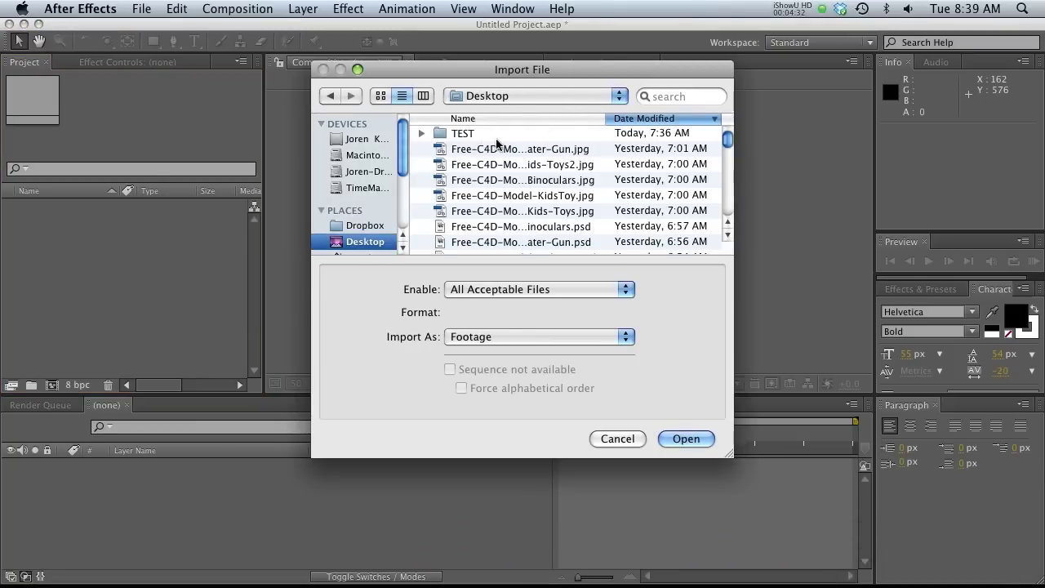
double_click(479, 135)
click(450, 135)
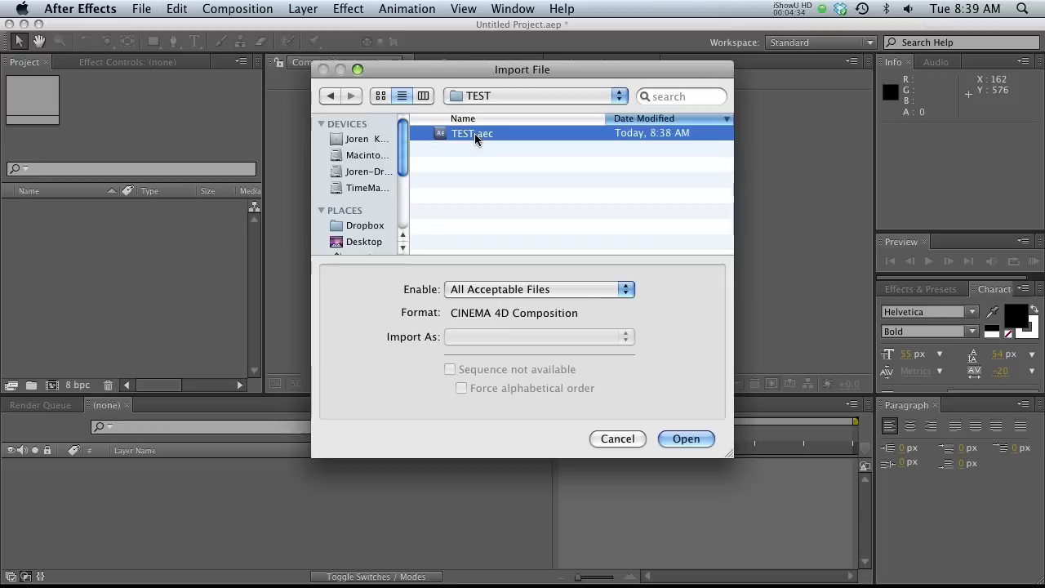
double_click(454, 135)
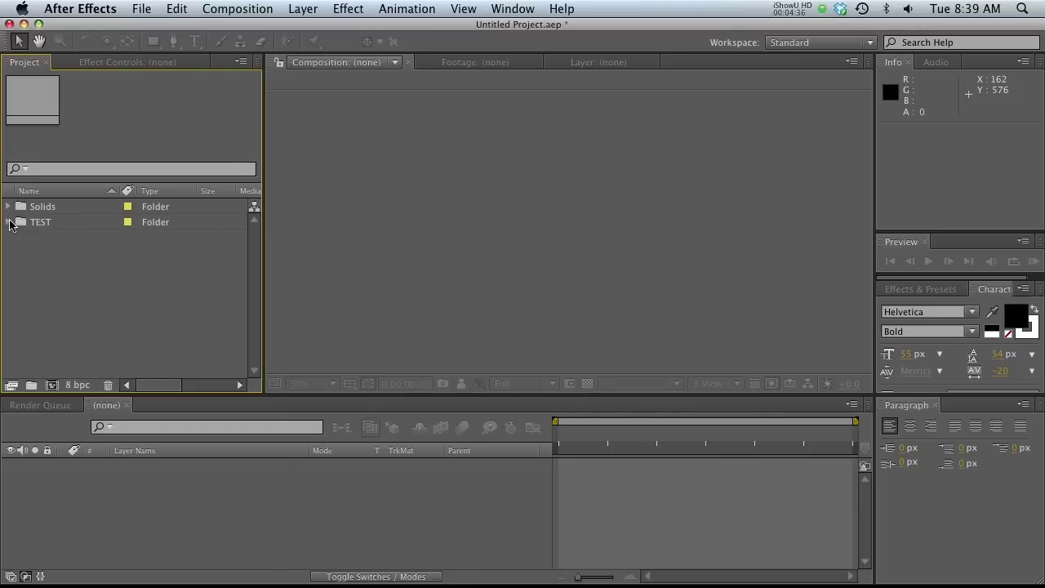
click(8, 222)
click(44, 242)
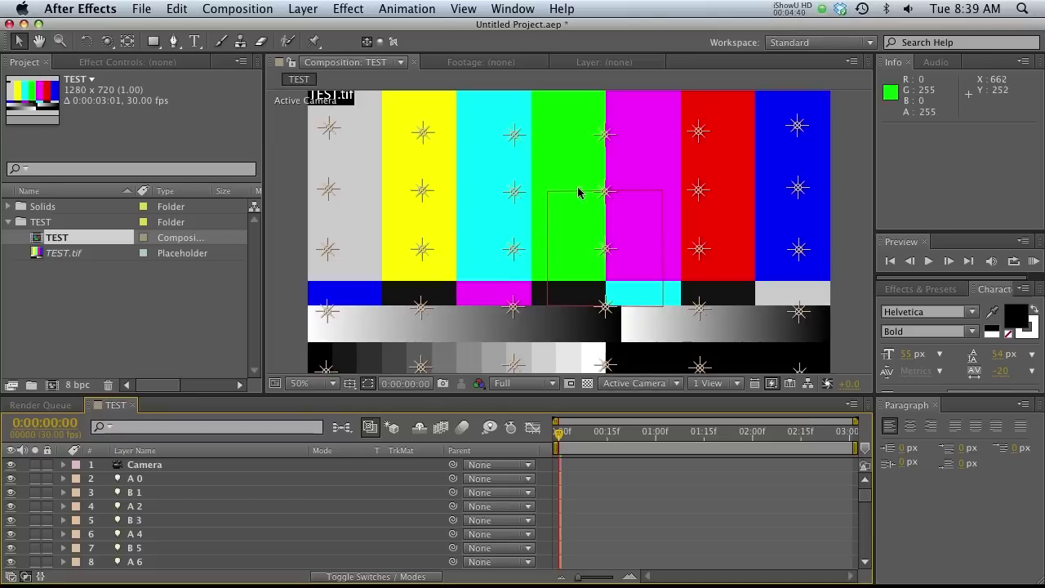
Try orbiting the Camera around the light grid in the composition view, and undo the camera move
click(152, 467)
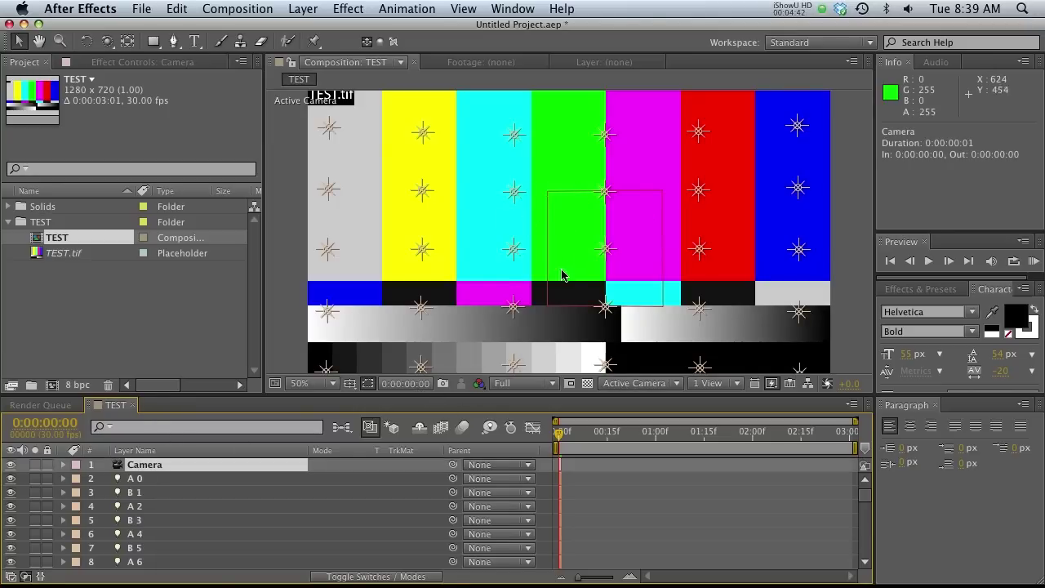
click(106, 41)
drag(460, 209, 539, 226)
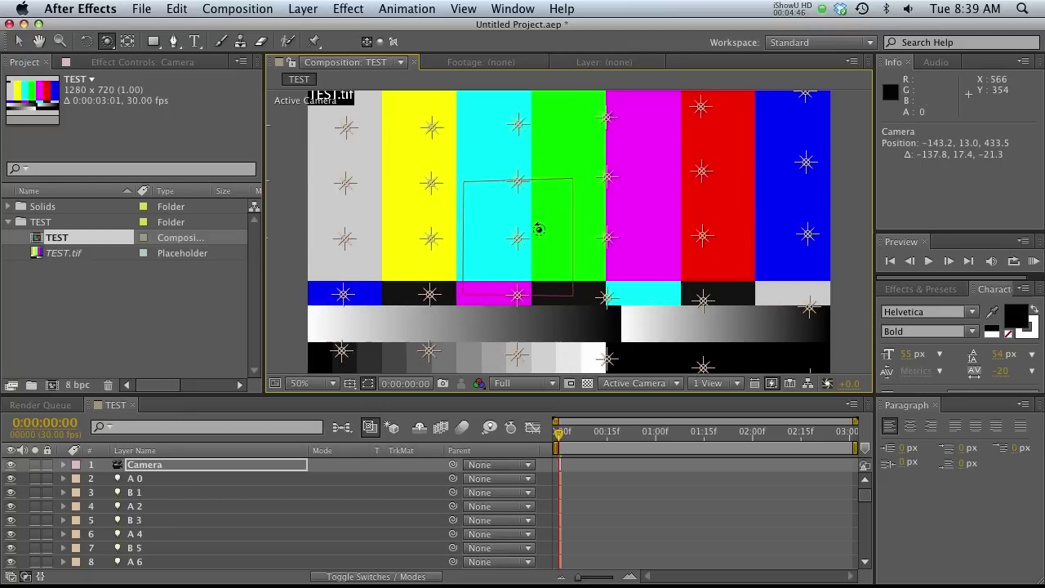
key(super+z)
Delete the TEST.tif placeholder layer at the end of the composition's layer list
scroll(147, 482, down, 7)
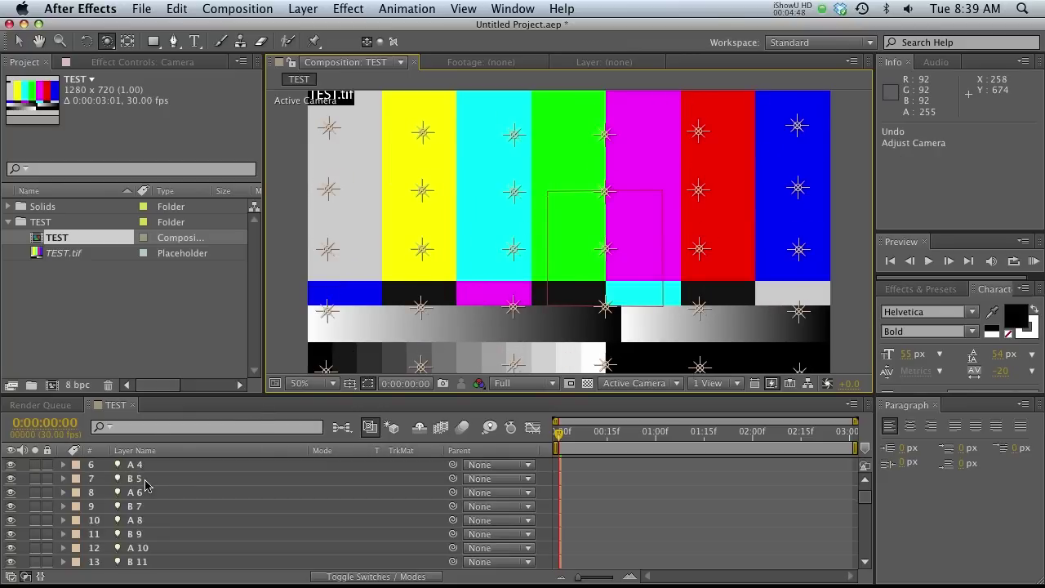
scroll(141, 480, up, 7)
key(super+Down)
key(super+Down)
key(super+Down)
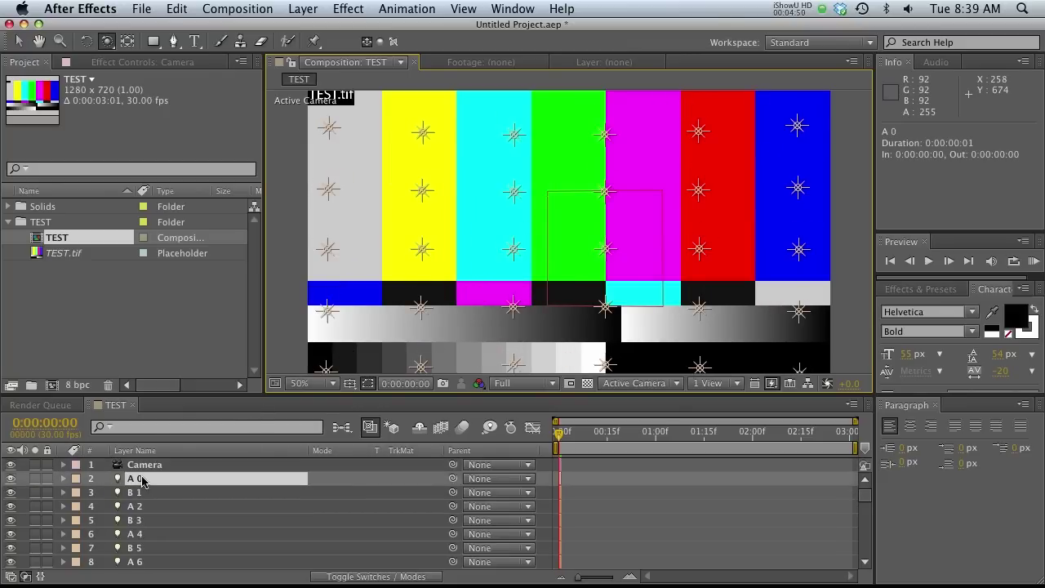
click(147, 521)
scroll(164, 531, down, 20)
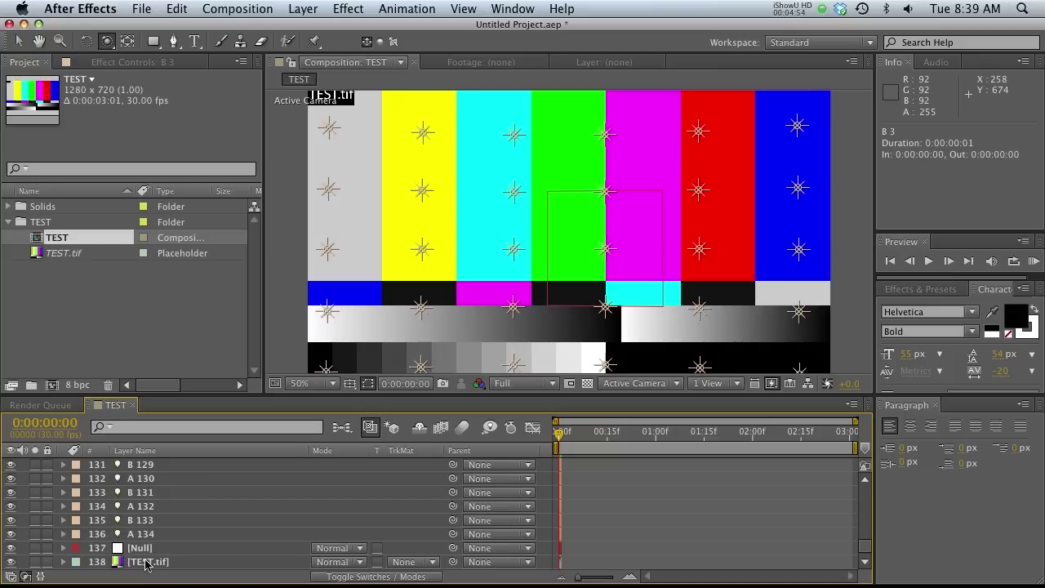
click(147, 562)
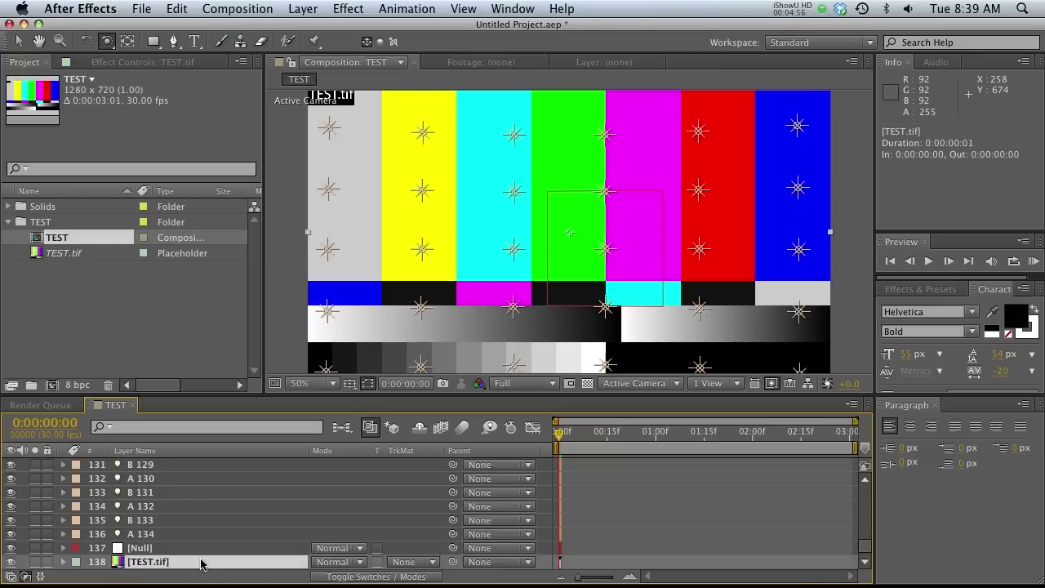
key(Delete)
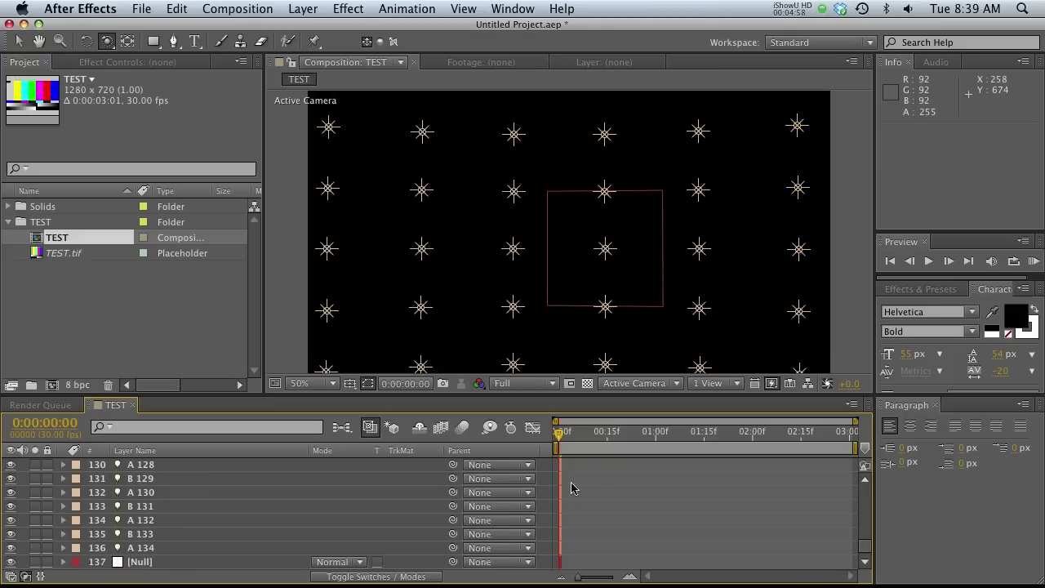
Add a new black solid above all other layers in the TEST composition
key(super+a)
click(597, 508)
scroll(151, 513, up, 20)
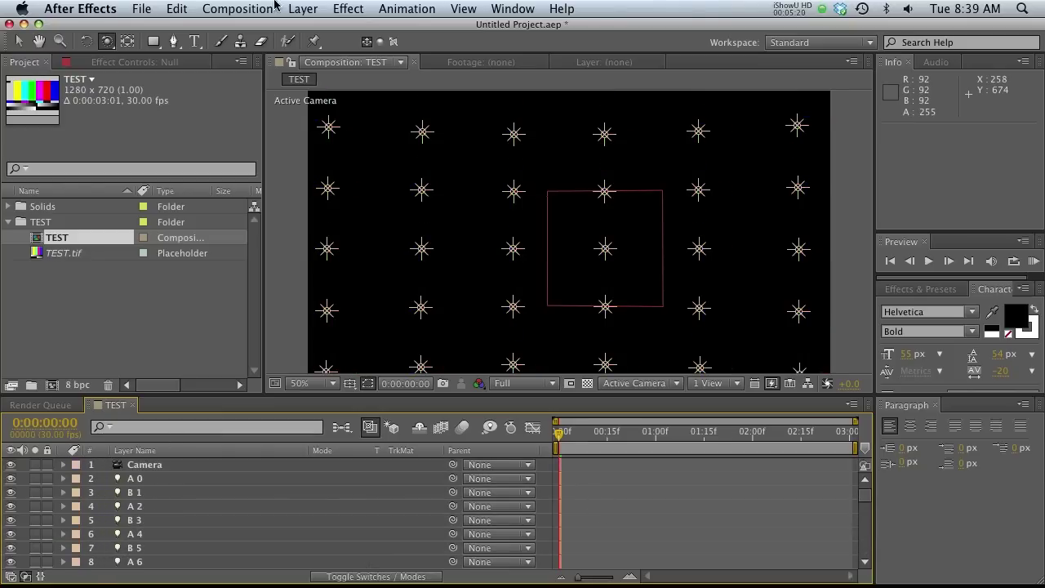
click(303, 8)
mouse_move(339, 29)
click(563, 49)
click(341, 410)
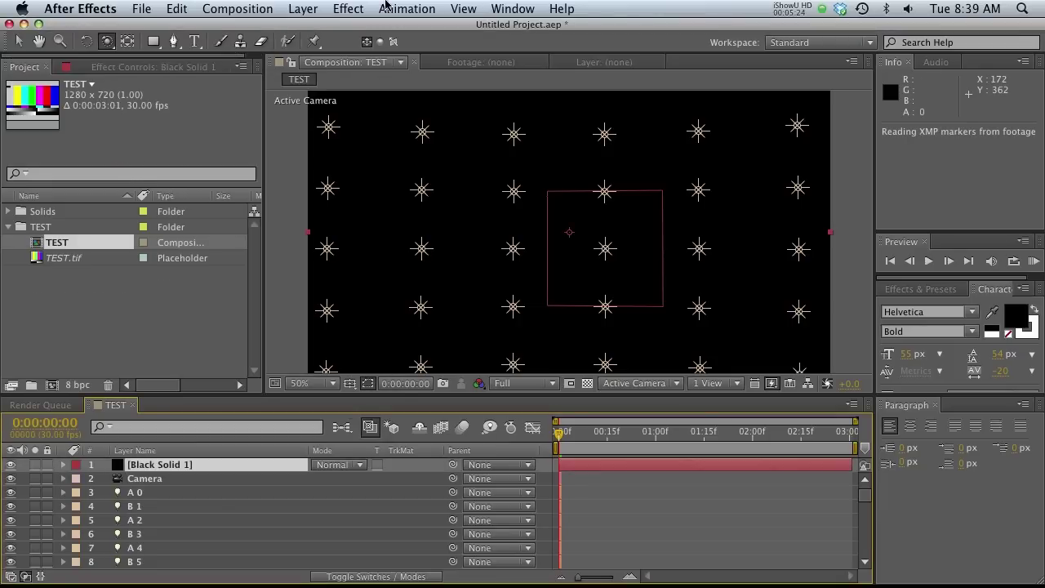
Apply the Video Copilot Optical Flares effect to the black solid and open its options
click(356, 8)
mouse_move(477, 488)
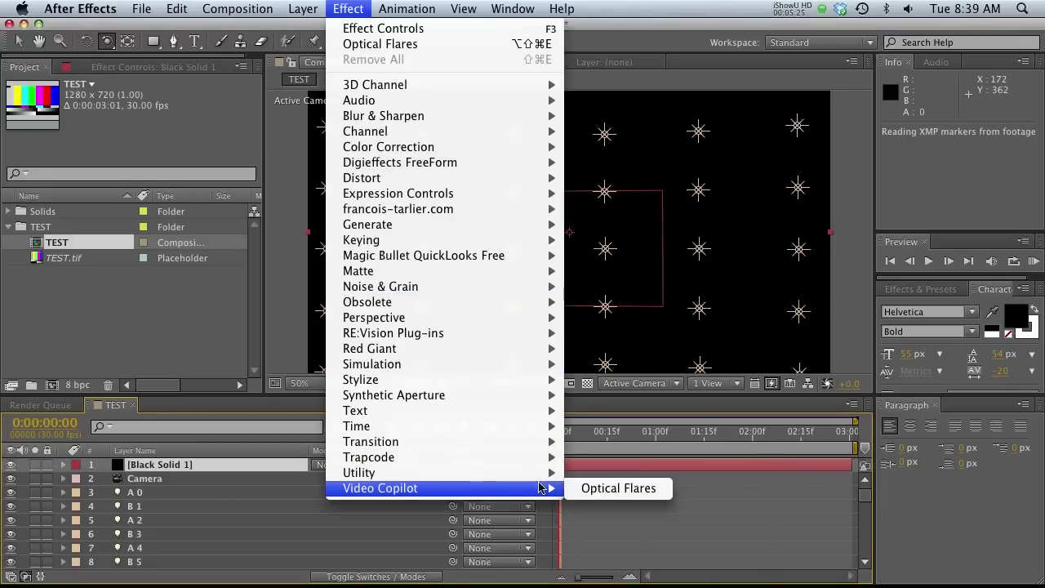
click(631, 488)
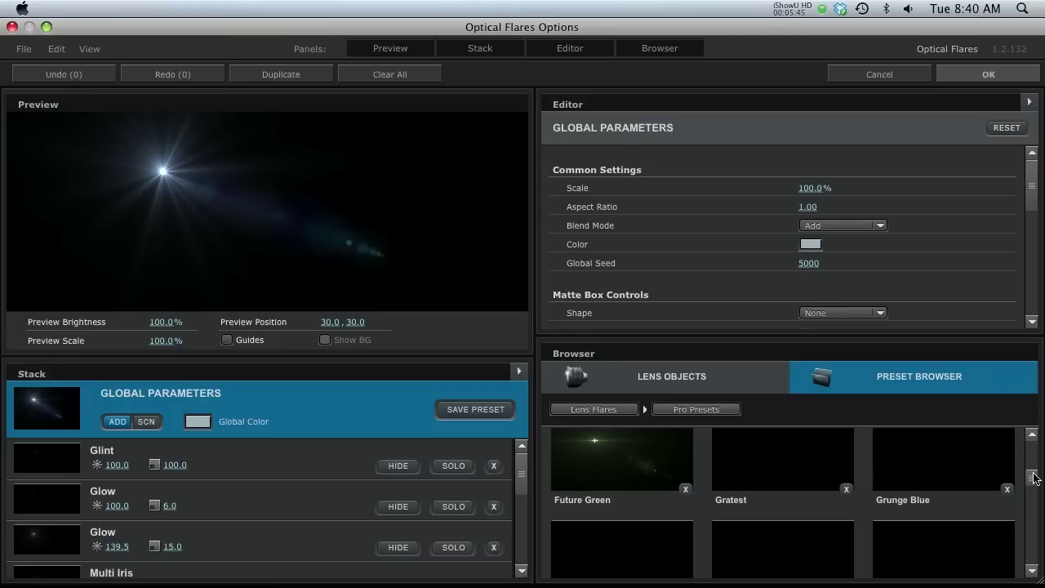
Look through the Pro Presets, switch to the basic lens objects and clear everything from the flare stack
scroll(1034, 477, up, 2)
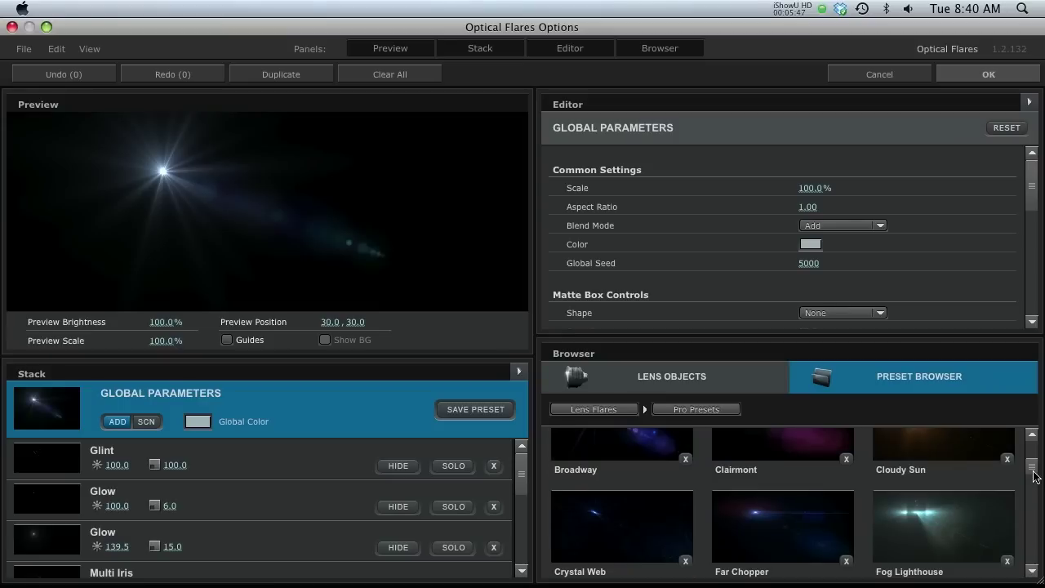
drag(1034, 472, 1035, 507)
scroll(1038, 477, down, 3)
click(682, 382)
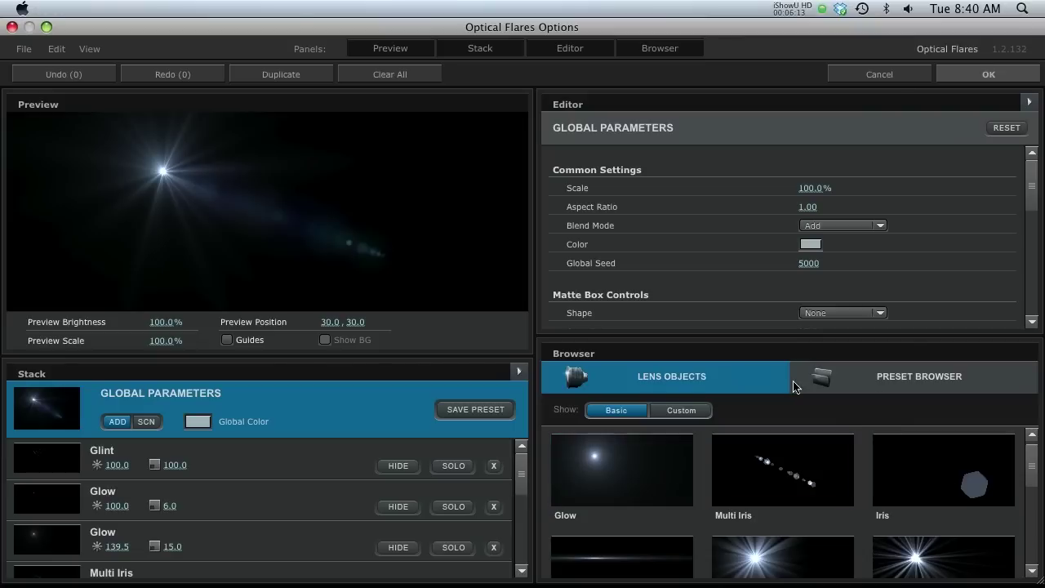
click(57, 49)
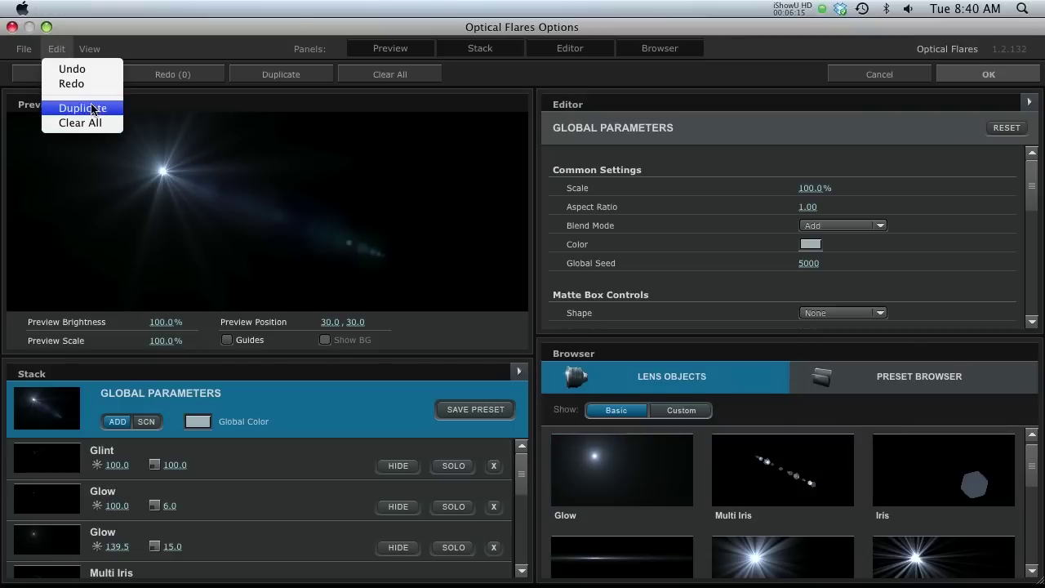
click(80, 122)
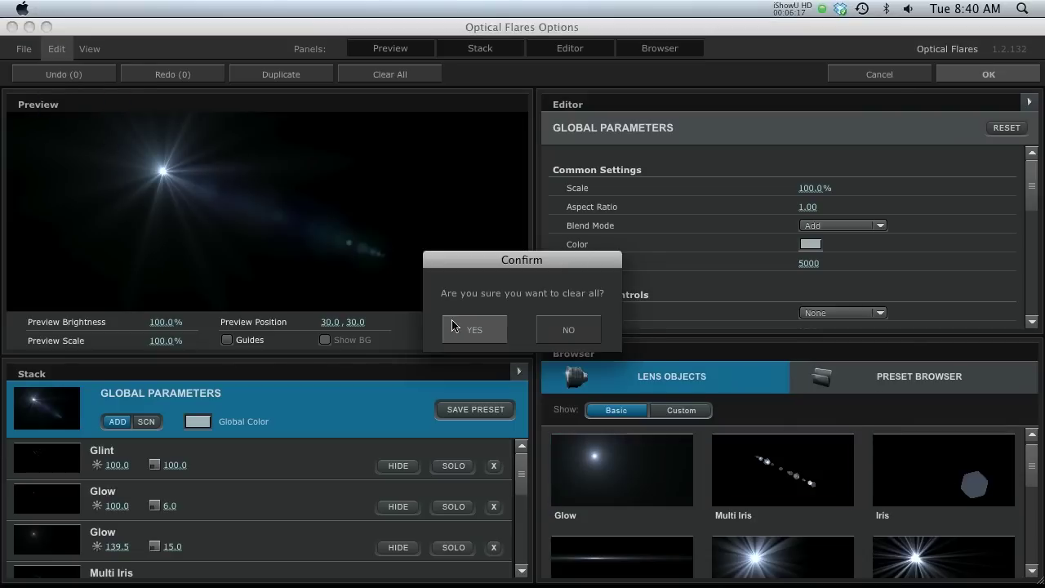
click(458, 328)
Build the flare from a single basic Glow lens object and apply it to the black solid
click(618, 461)
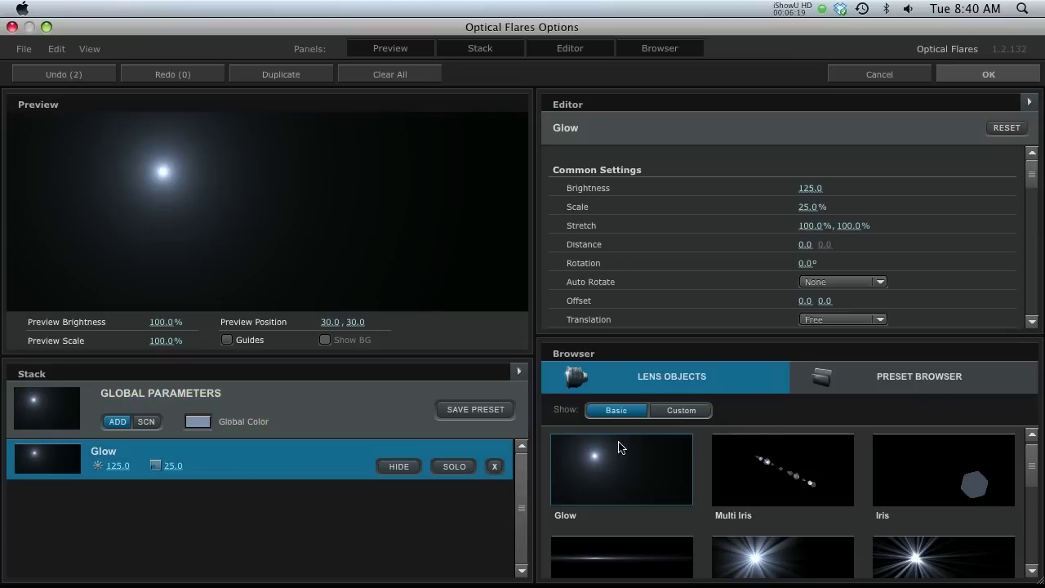
drag(164, 161, 251, 207)
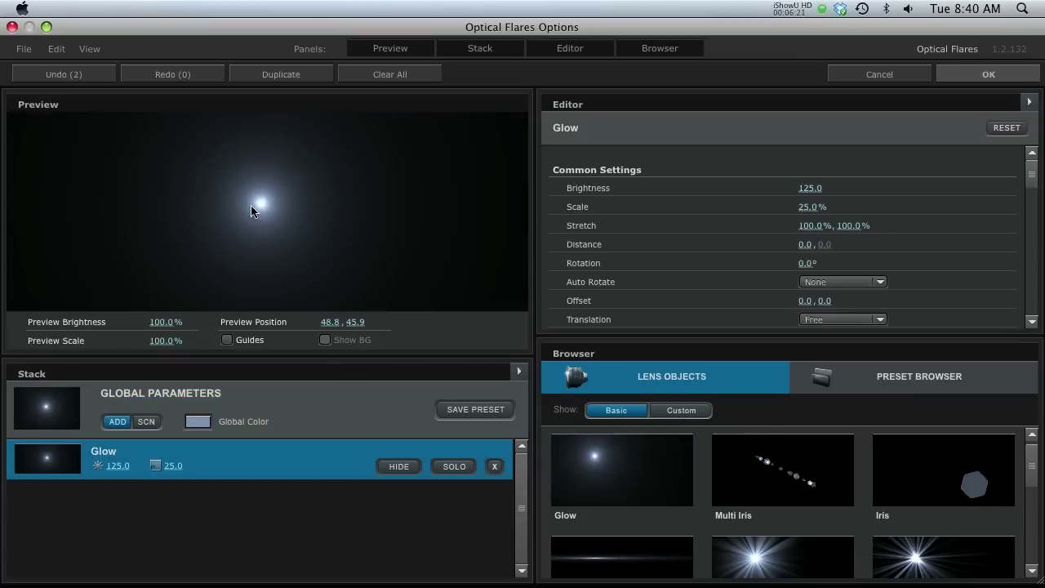
click(972, 74)
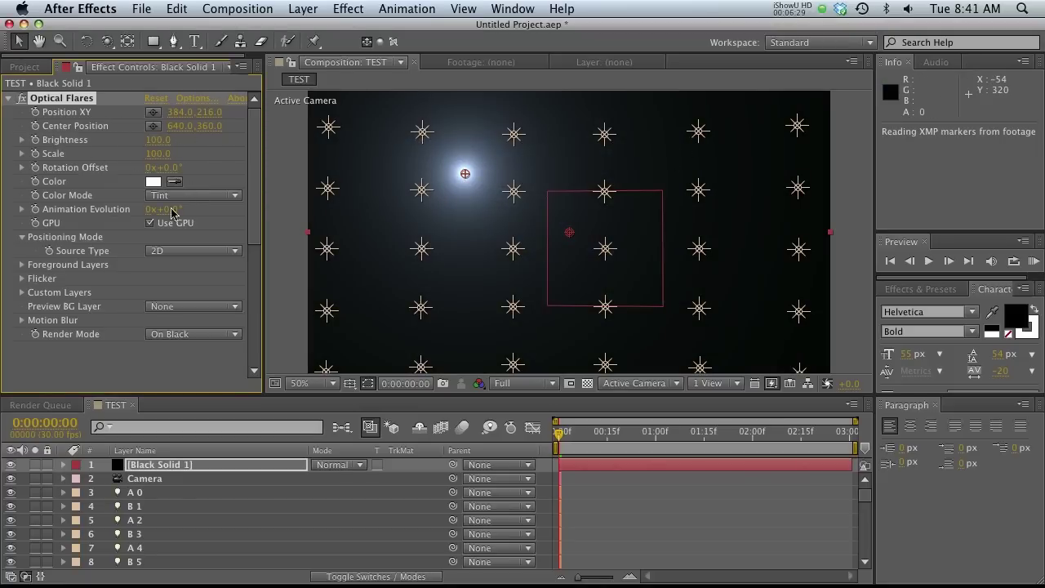
Set the flare's source type to Track Lights and reduce its brightness and scale to 30
click(187, 252)
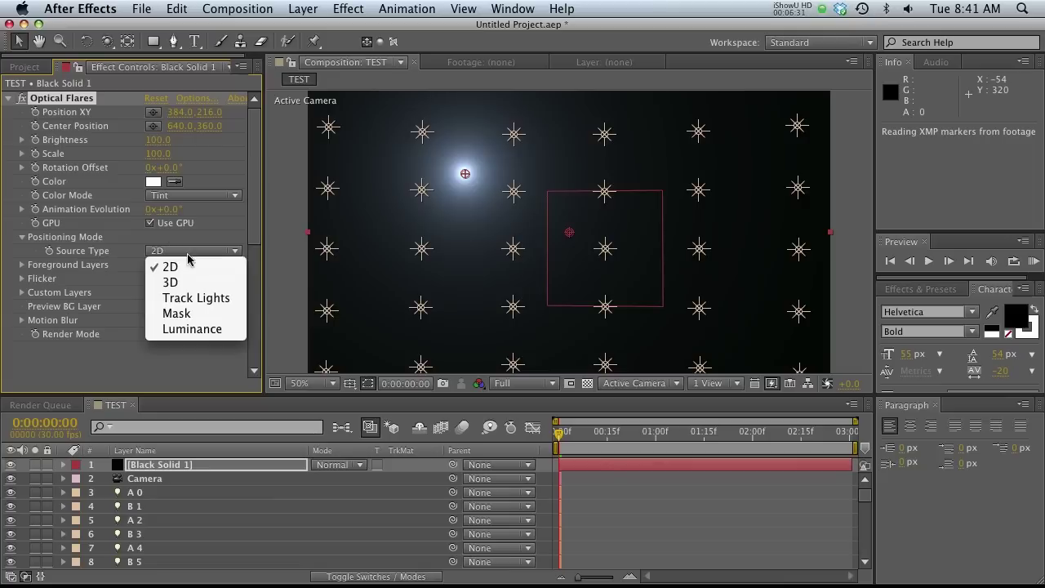
click(197, 301)
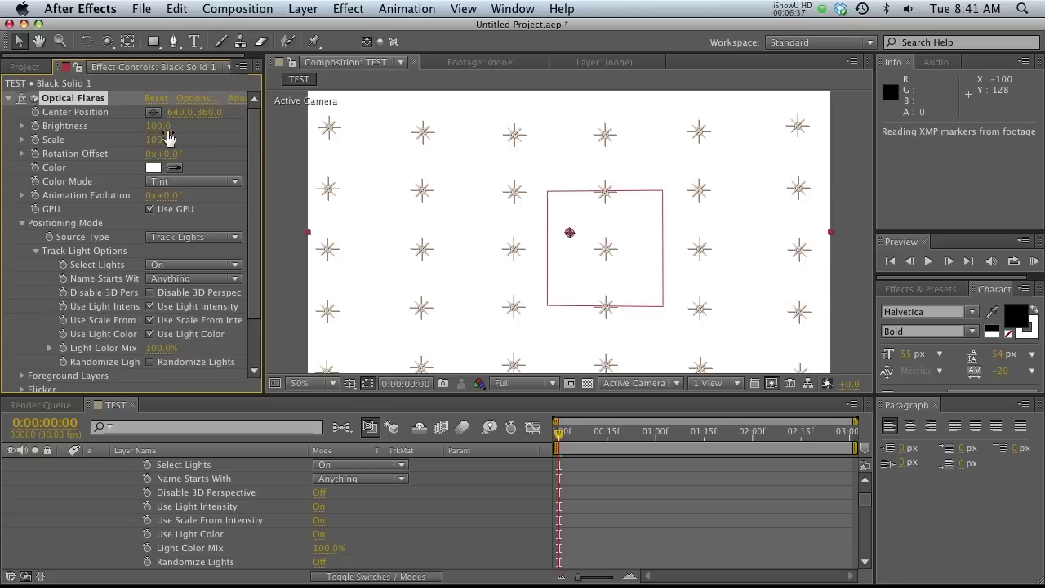
drag(152, 140, 119, 126)
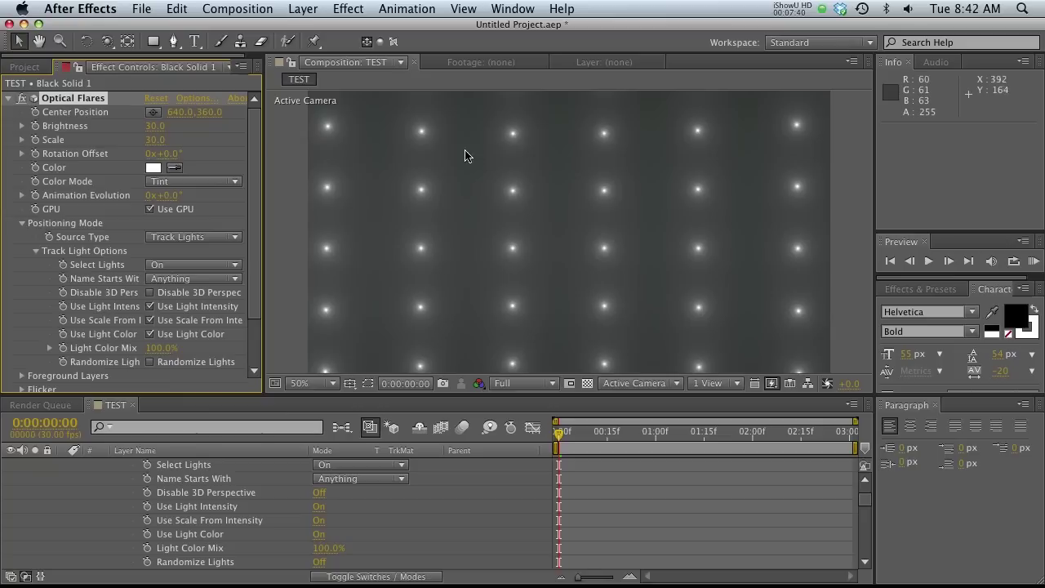
Lower the Glow object's gamma in the flare options, and raise the effect's overall brightness to 70
click(196, 103)
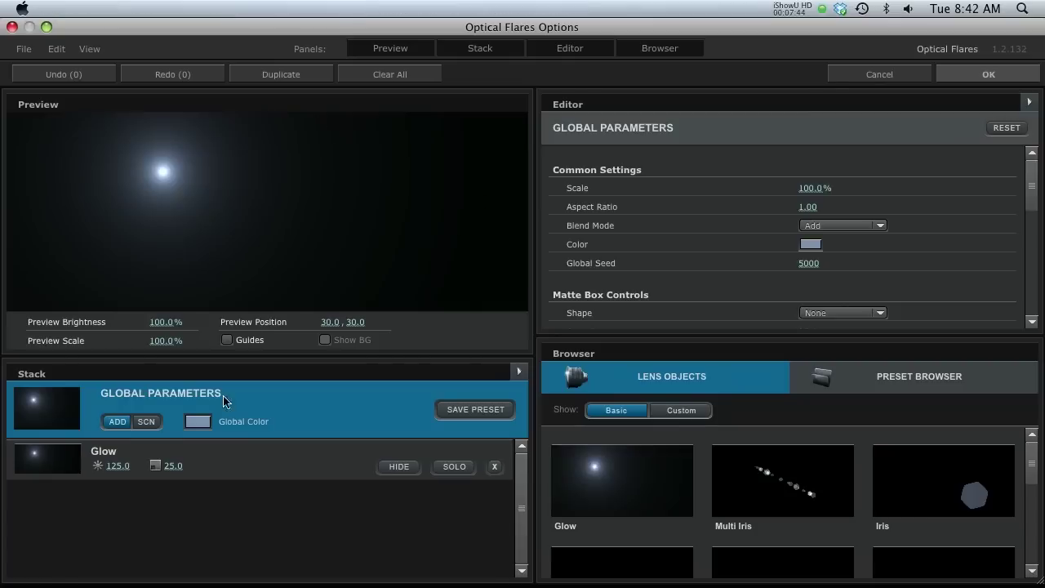
click(57, 459)
scroll(701, 236, down, 1)
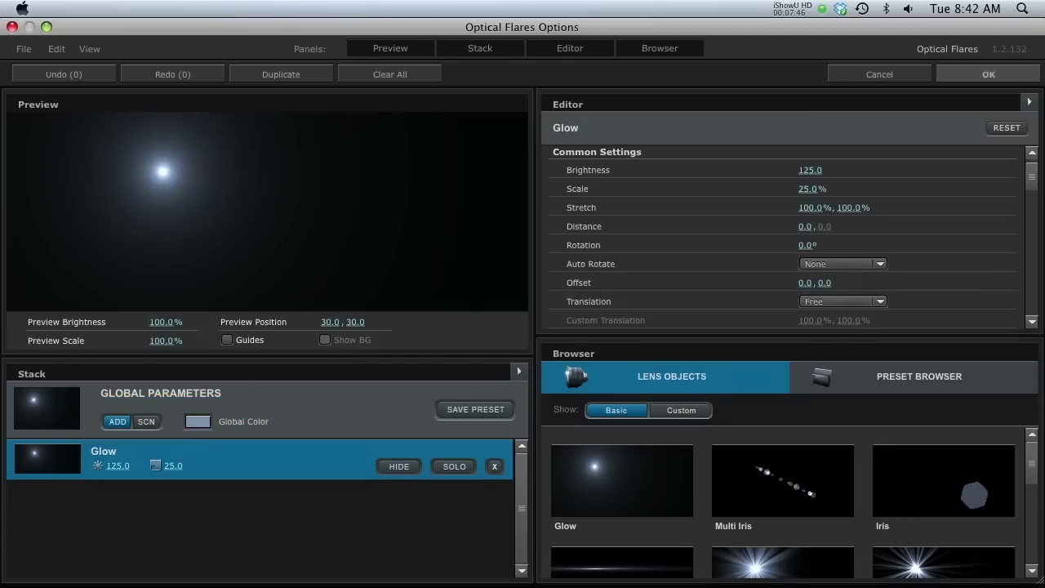
drag(1030, 176, 1034, 218)
mouse_move(806, 262)
mouse_down()
mouse_move(779, 259)
mouse_move(800, 262)
mouse_up()
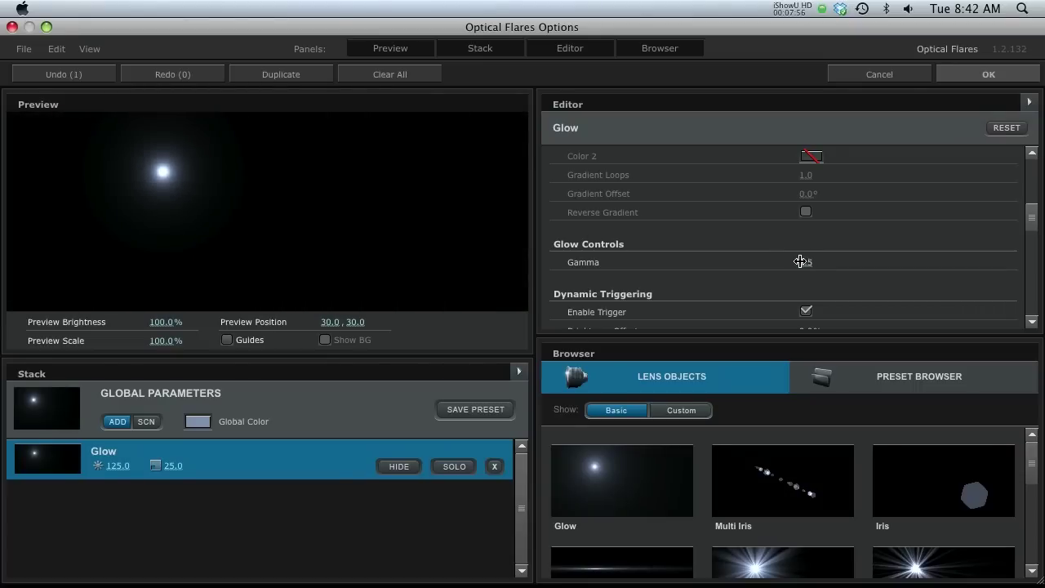
click(988, 74)
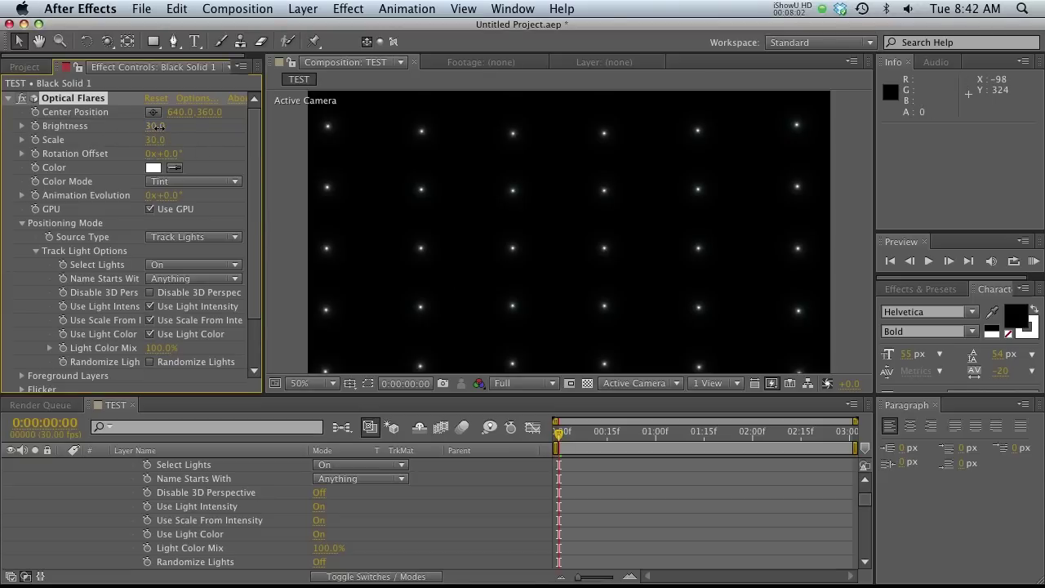
drag(155, 126, 164, 150)
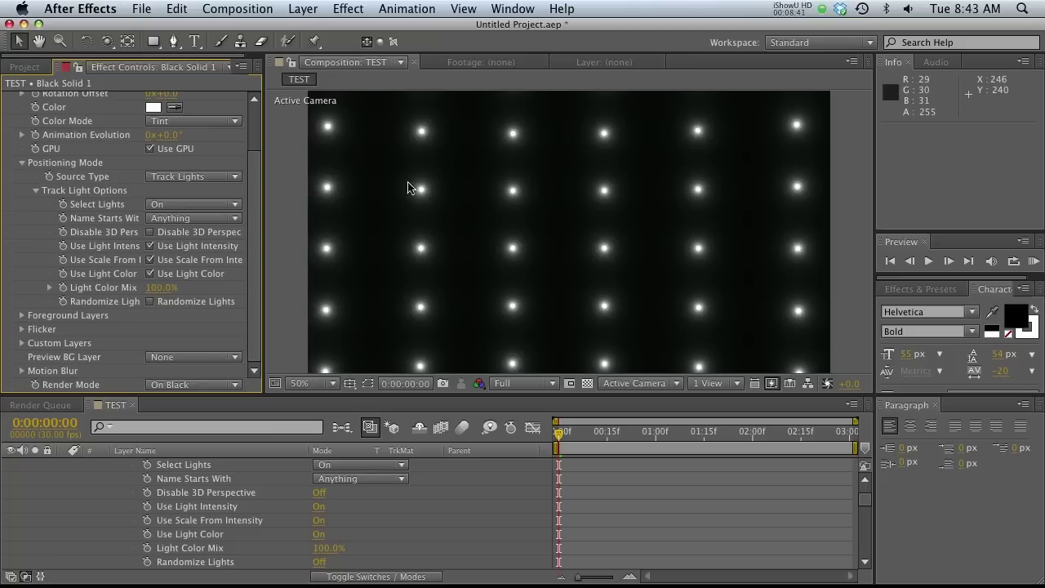
Give the flares a flicker with a speed of 5 and an amount of 75
click(22, 329)
scroll(263, 282, down, 5)
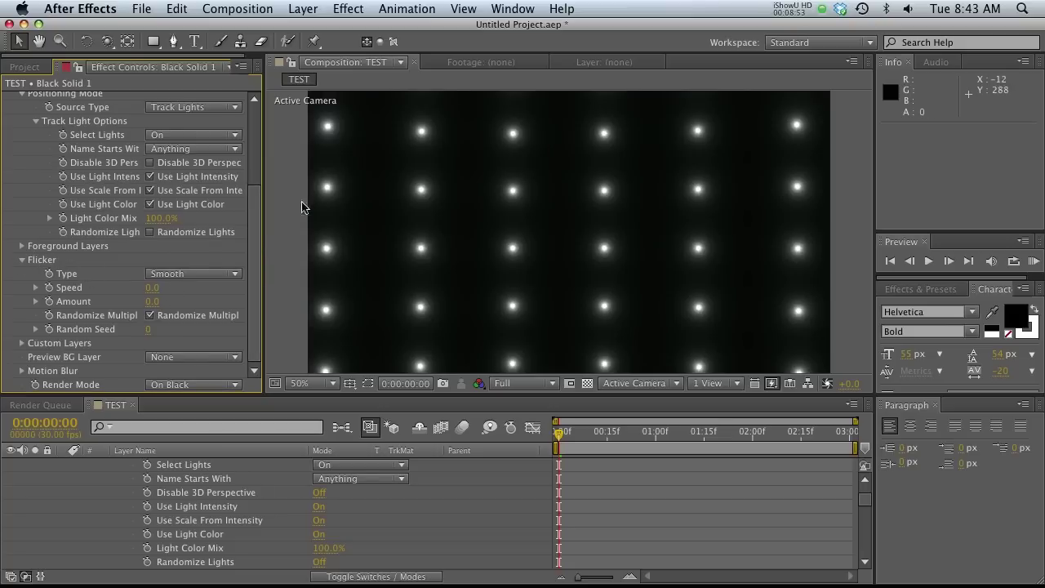
click(152, 287)
text(5)
key(Tab)
text(75)
key(Return)
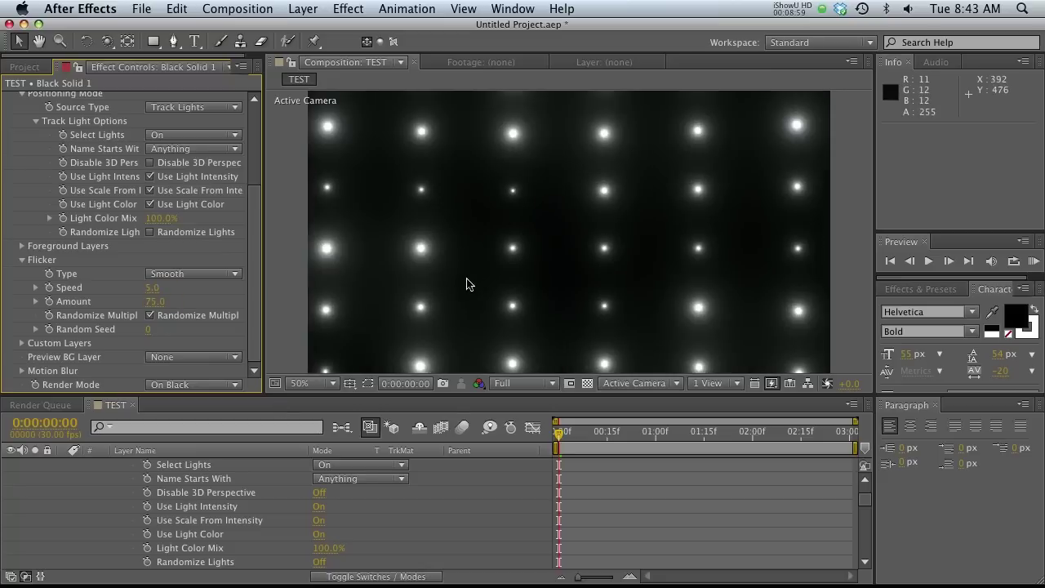
Collapse the black solid's properties in the timeline and preview the flicker from the first frame
scroll(614, 476, up, 10)
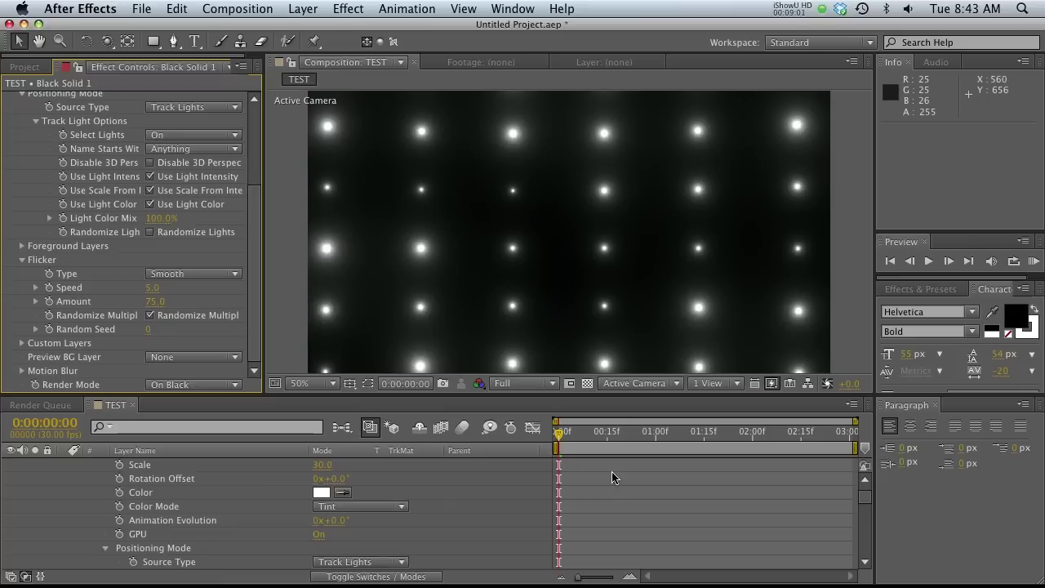
click(62, 466)
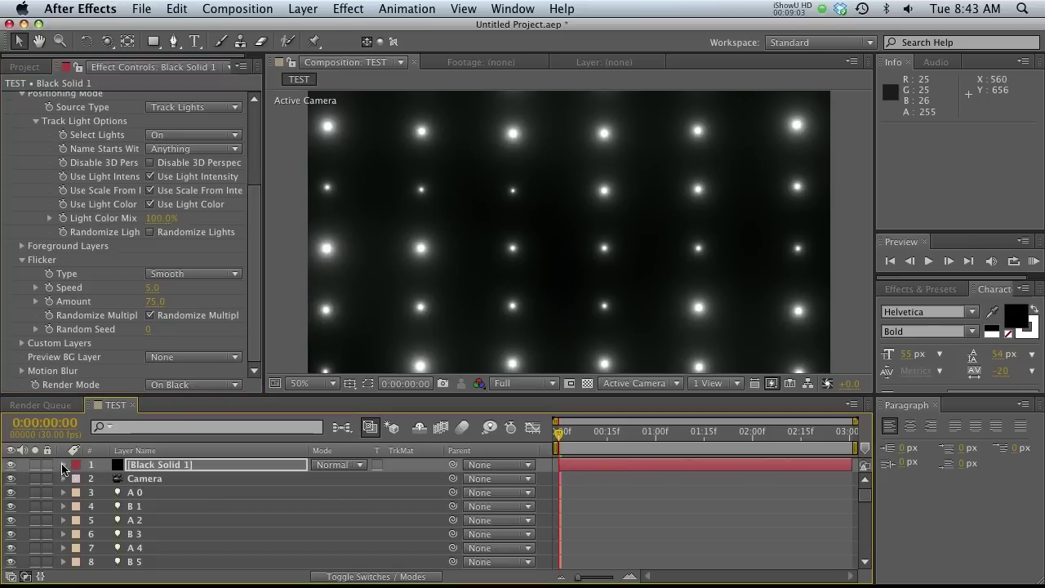
scroll(571, 521, down, 7)
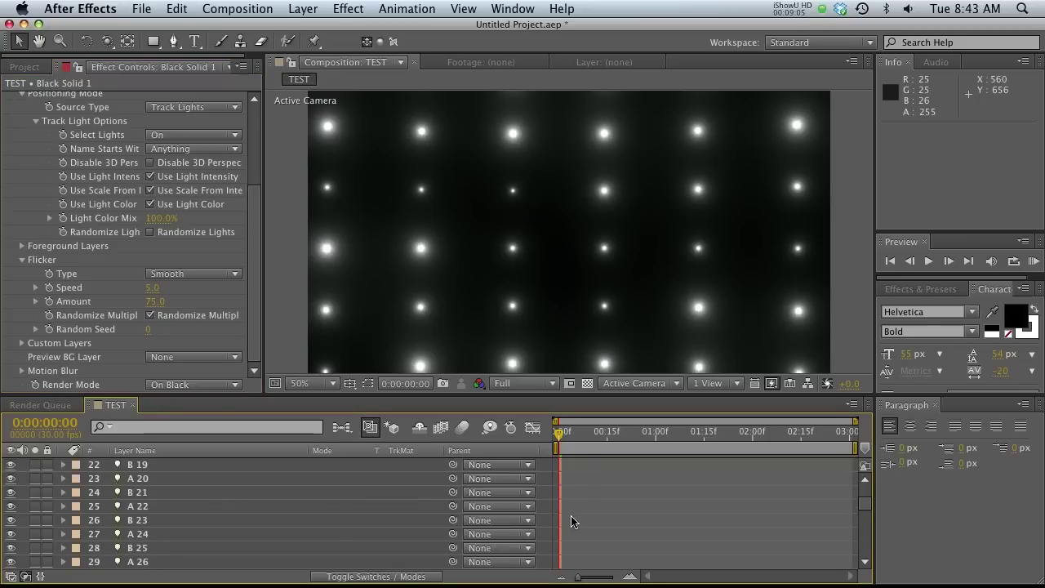
click(557, 436)
key(KP_1)
Extend the Camera and all light layers through A 134 to the end of the composition, and preview the flicker
click(206, 480)
scroll(166, 530, down, 20)
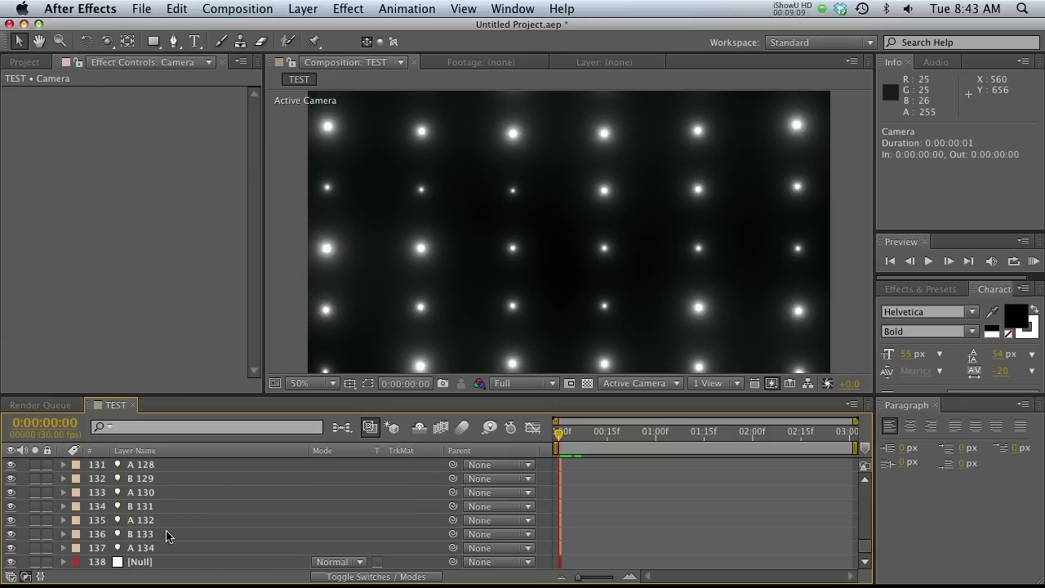
shift+click(156, 549)
drag(563, 463, 855, 463)
scroll(711, 467, up, 5)
scroll(711, 467, up, 20)
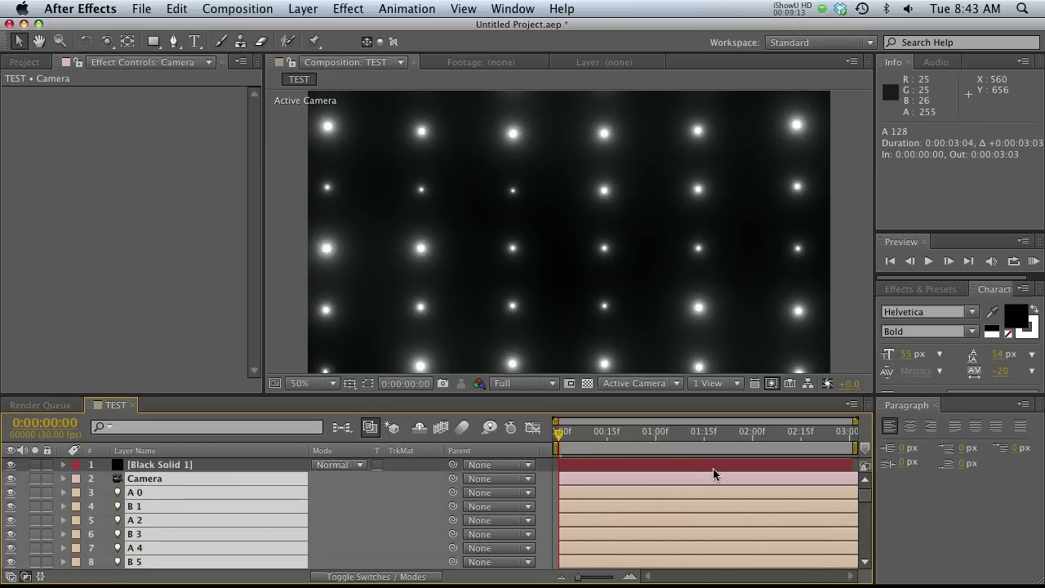
key(KP_0)
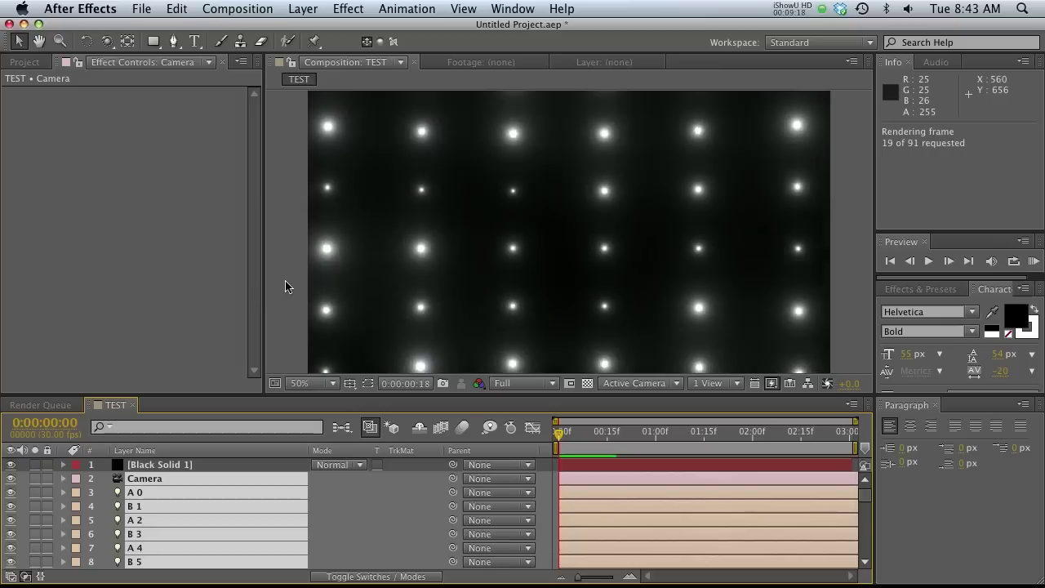
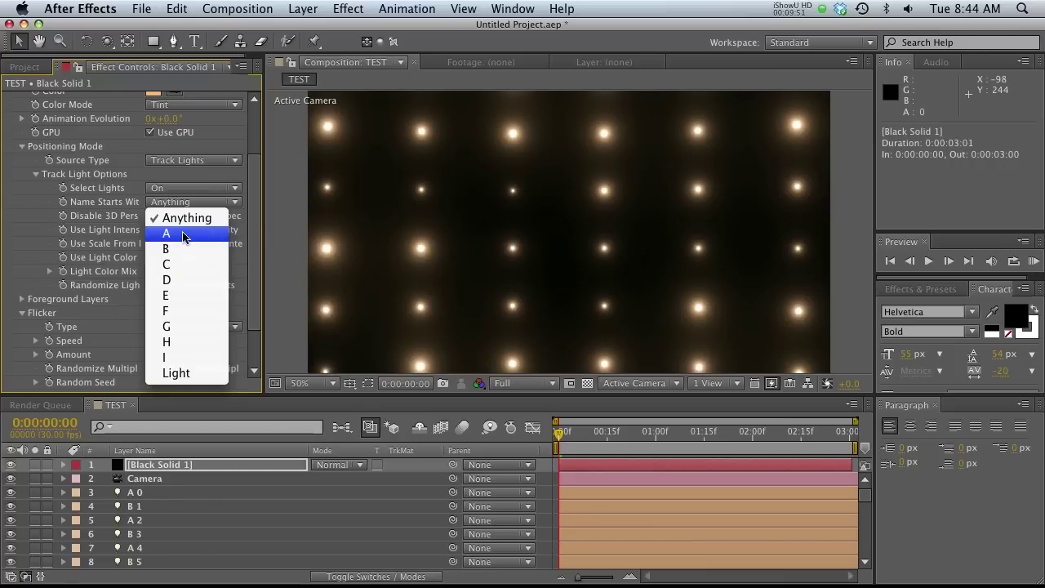
Restrict the tracked lights to names starting with A, and check this against the alternating A and B light layers
click(213, 237)
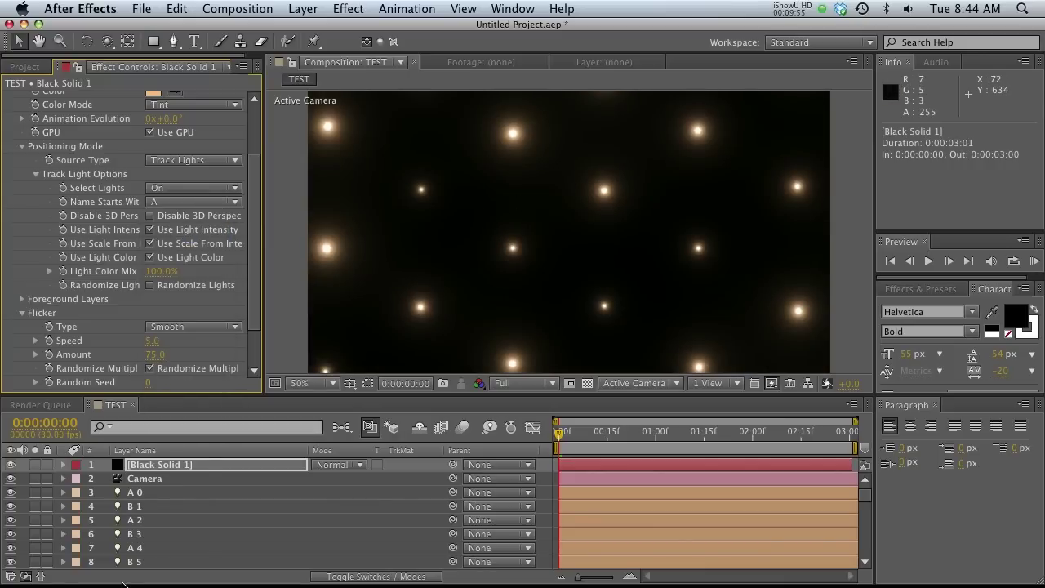
click(124, 492)
click(145, 507)
click(145, 520)
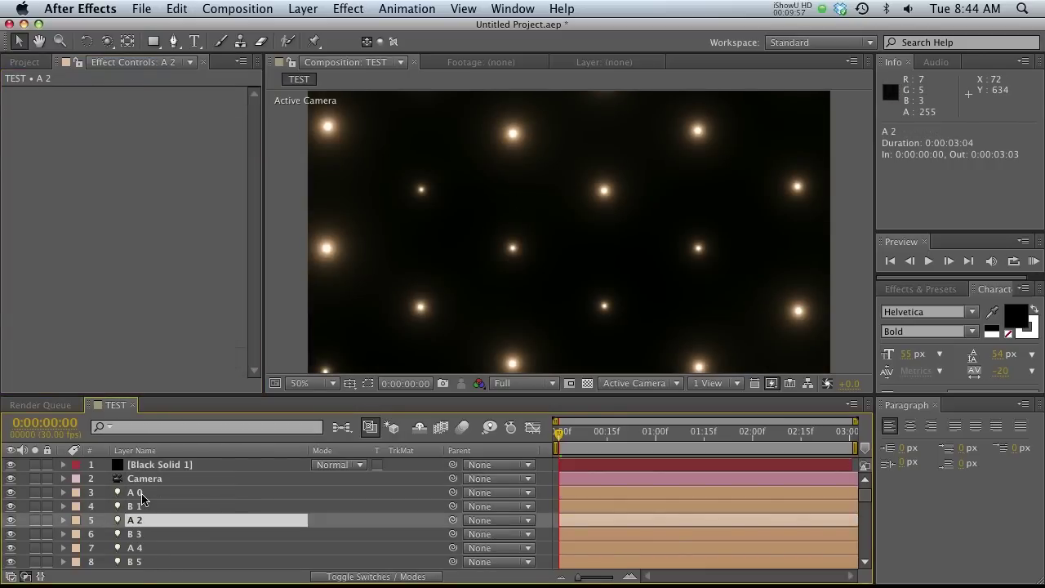
click(146, 494)
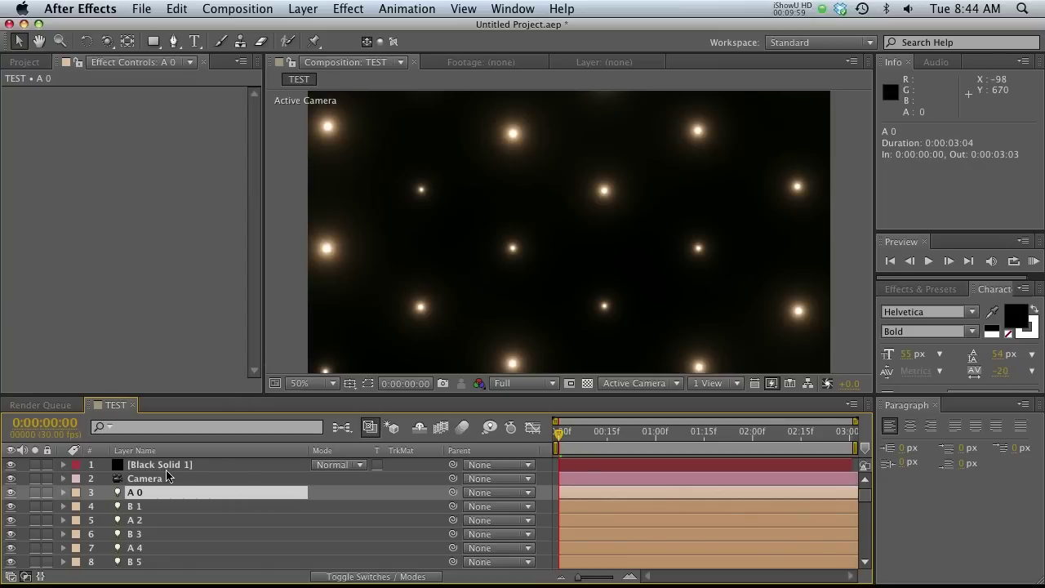
Duplicate the black solid and make the copy's flares track only lights whose names start with B
click(163, 465)
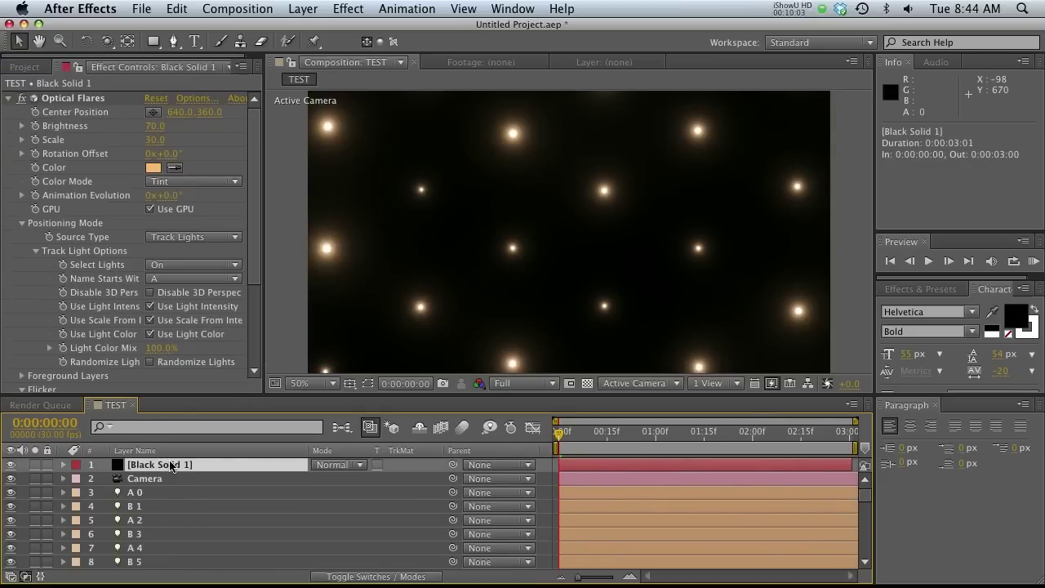
key(super+d)
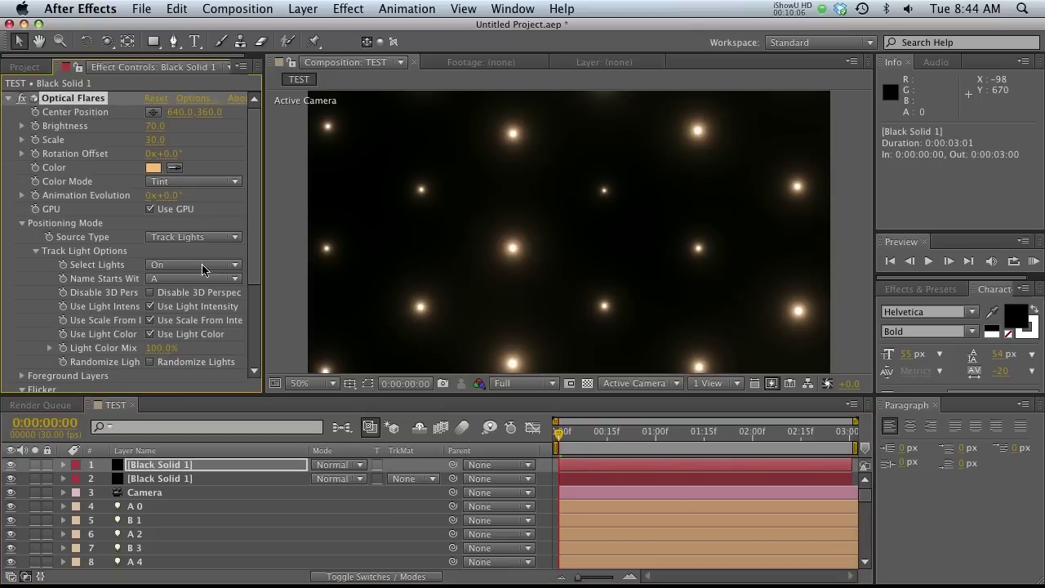
click(184, 279)
click(176, 326)
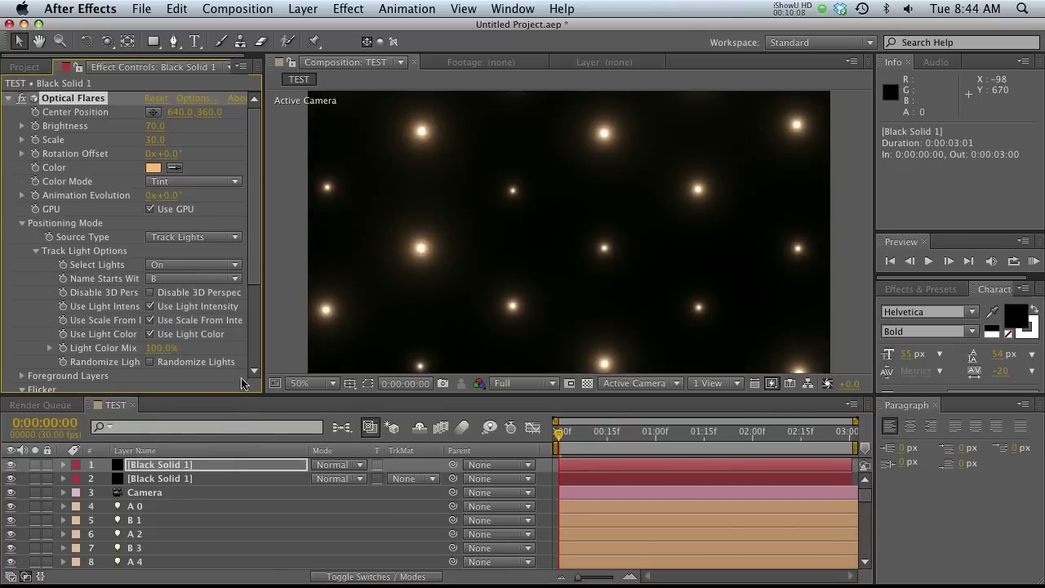
Change the upper black solid's Optical Flares render mode from black to a transparent background
click(181, 465)
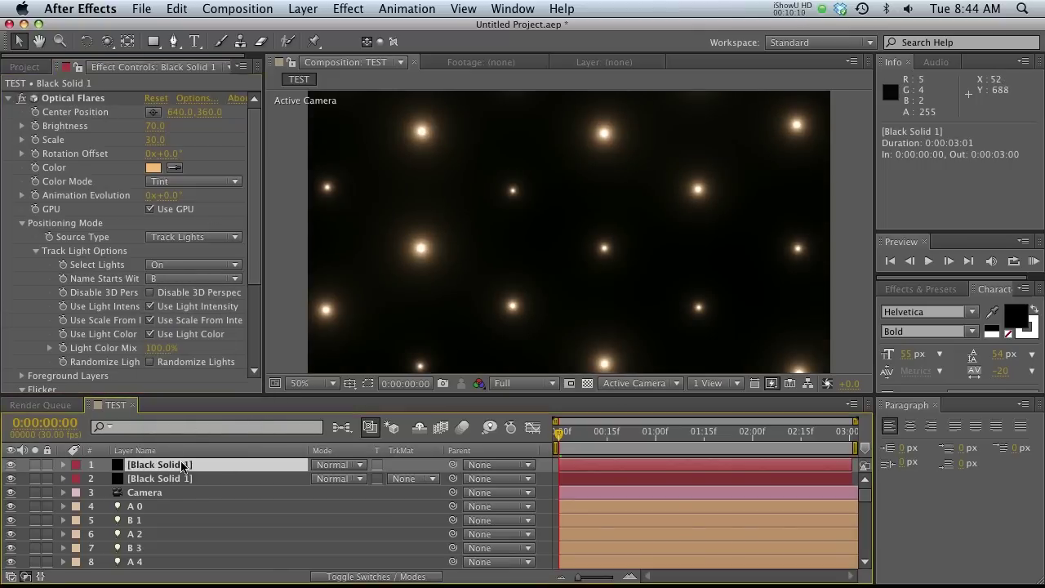
click(587, 384)
scroll(174, 368, down, 5)
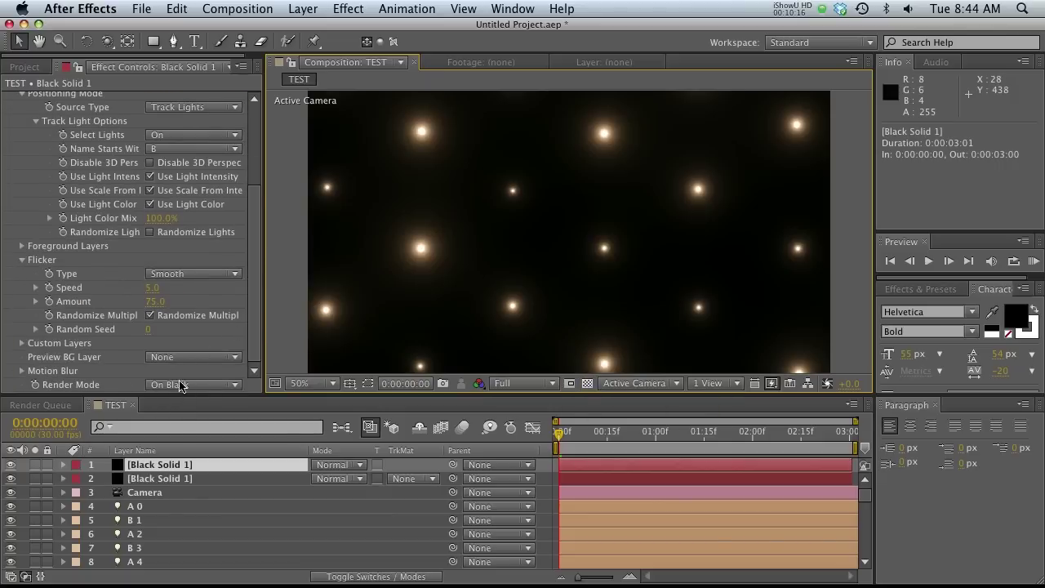
click(180, 385)
click(204, 416)
Switch the lower black solid's Optical Flares render mode to a transparent background as well
click(165, 479)
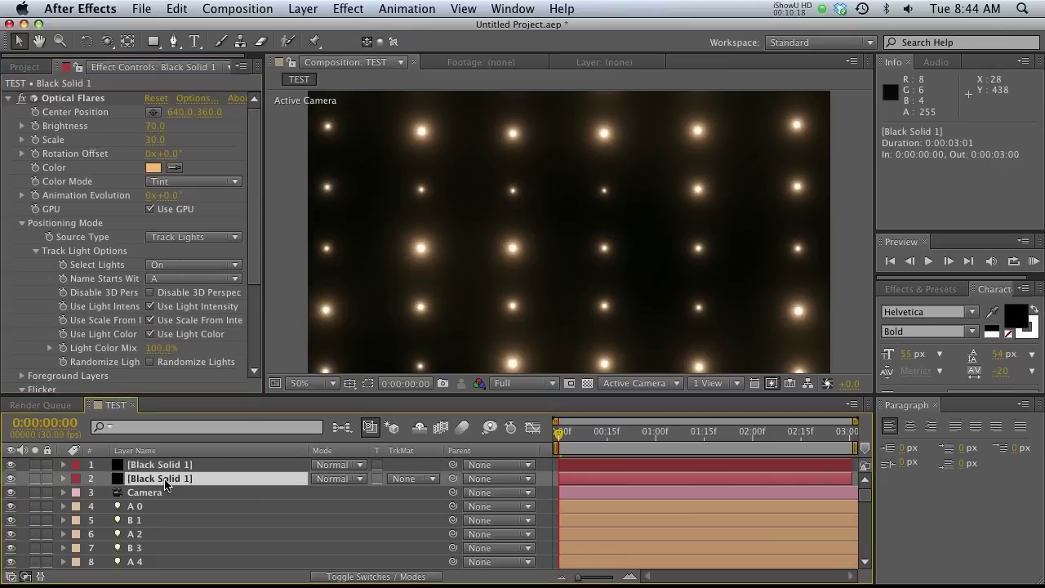
scroll(256, 329, down, 5)
click(187, 385)
click(194, 407)
click(200, 384)
click(204, 416)
Tint the upper solid's B-light flares blue with the color 7182FF
click(160, 465)
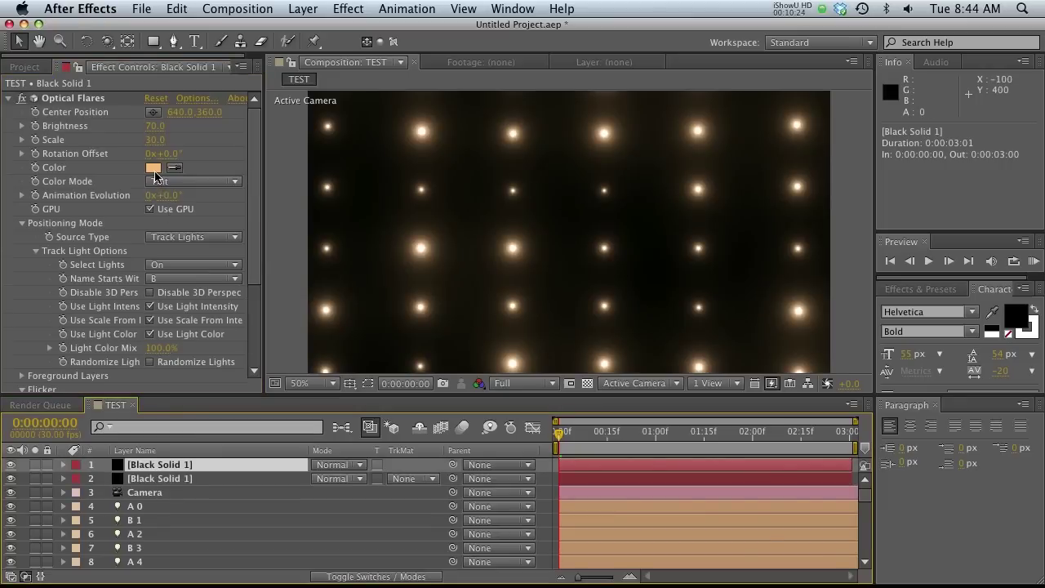
click(153, 168)
click(296, 232)
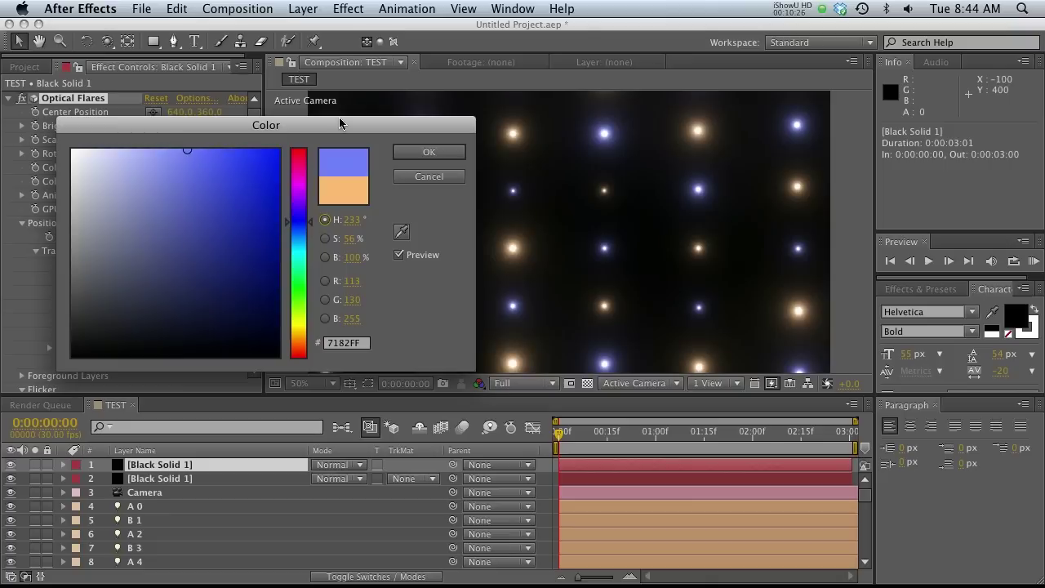
click(429, 152)
Preview the flickering orange and blue flares, and move the current time to 0:00:00:24
key(KP_0)
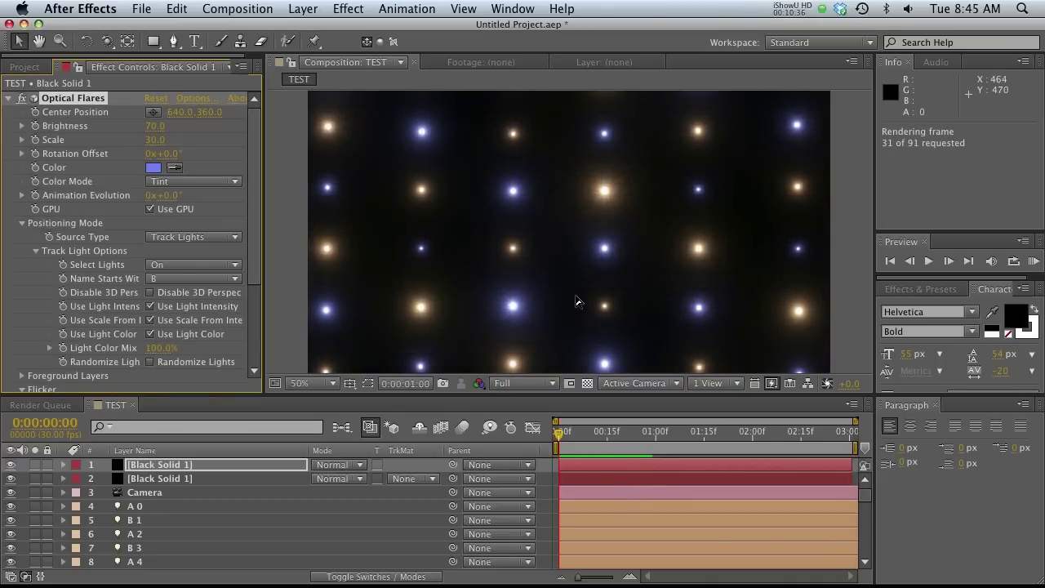
click(287, 315)
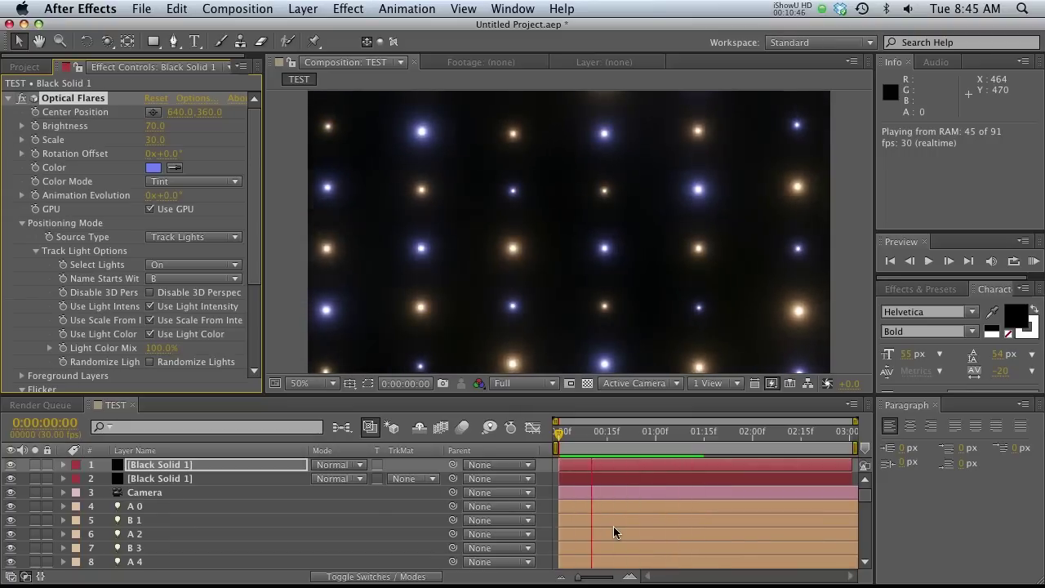
drag(612, 431, 636, 435)
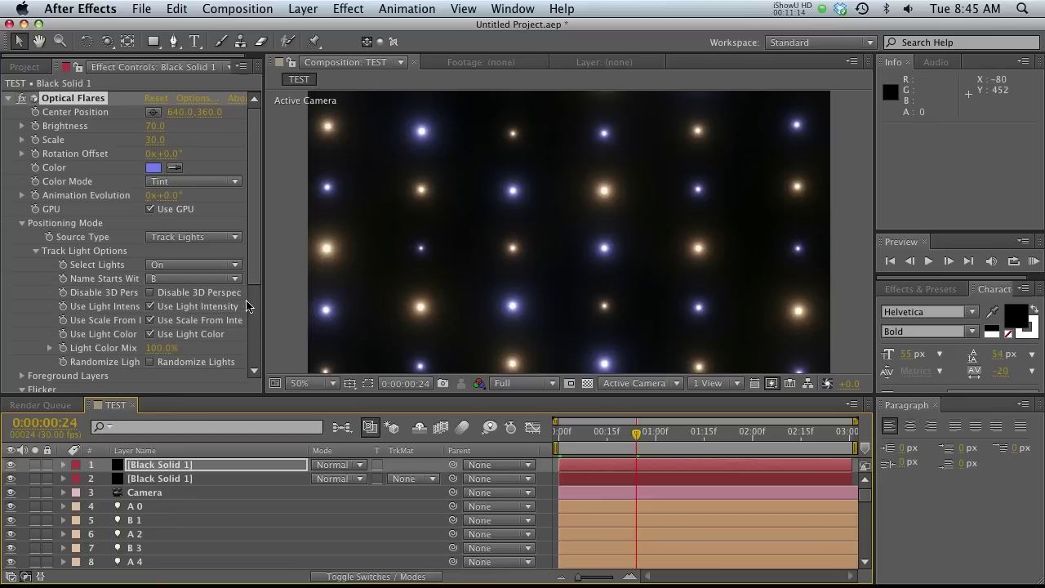
scroll(209, 529, down, 1)
scroll(139, 482, down, 3)
scroll(140, 480, up, 5)
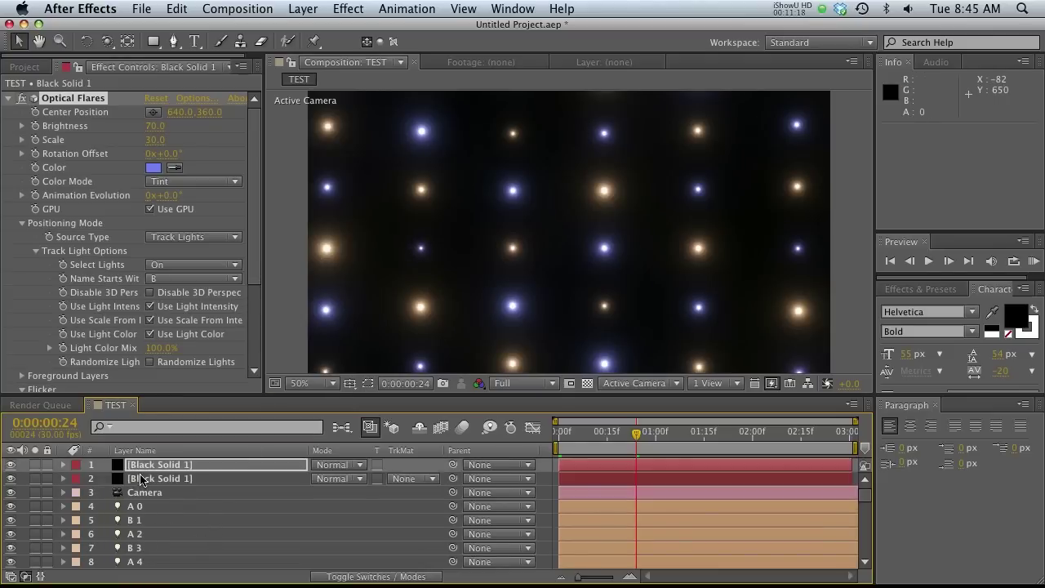